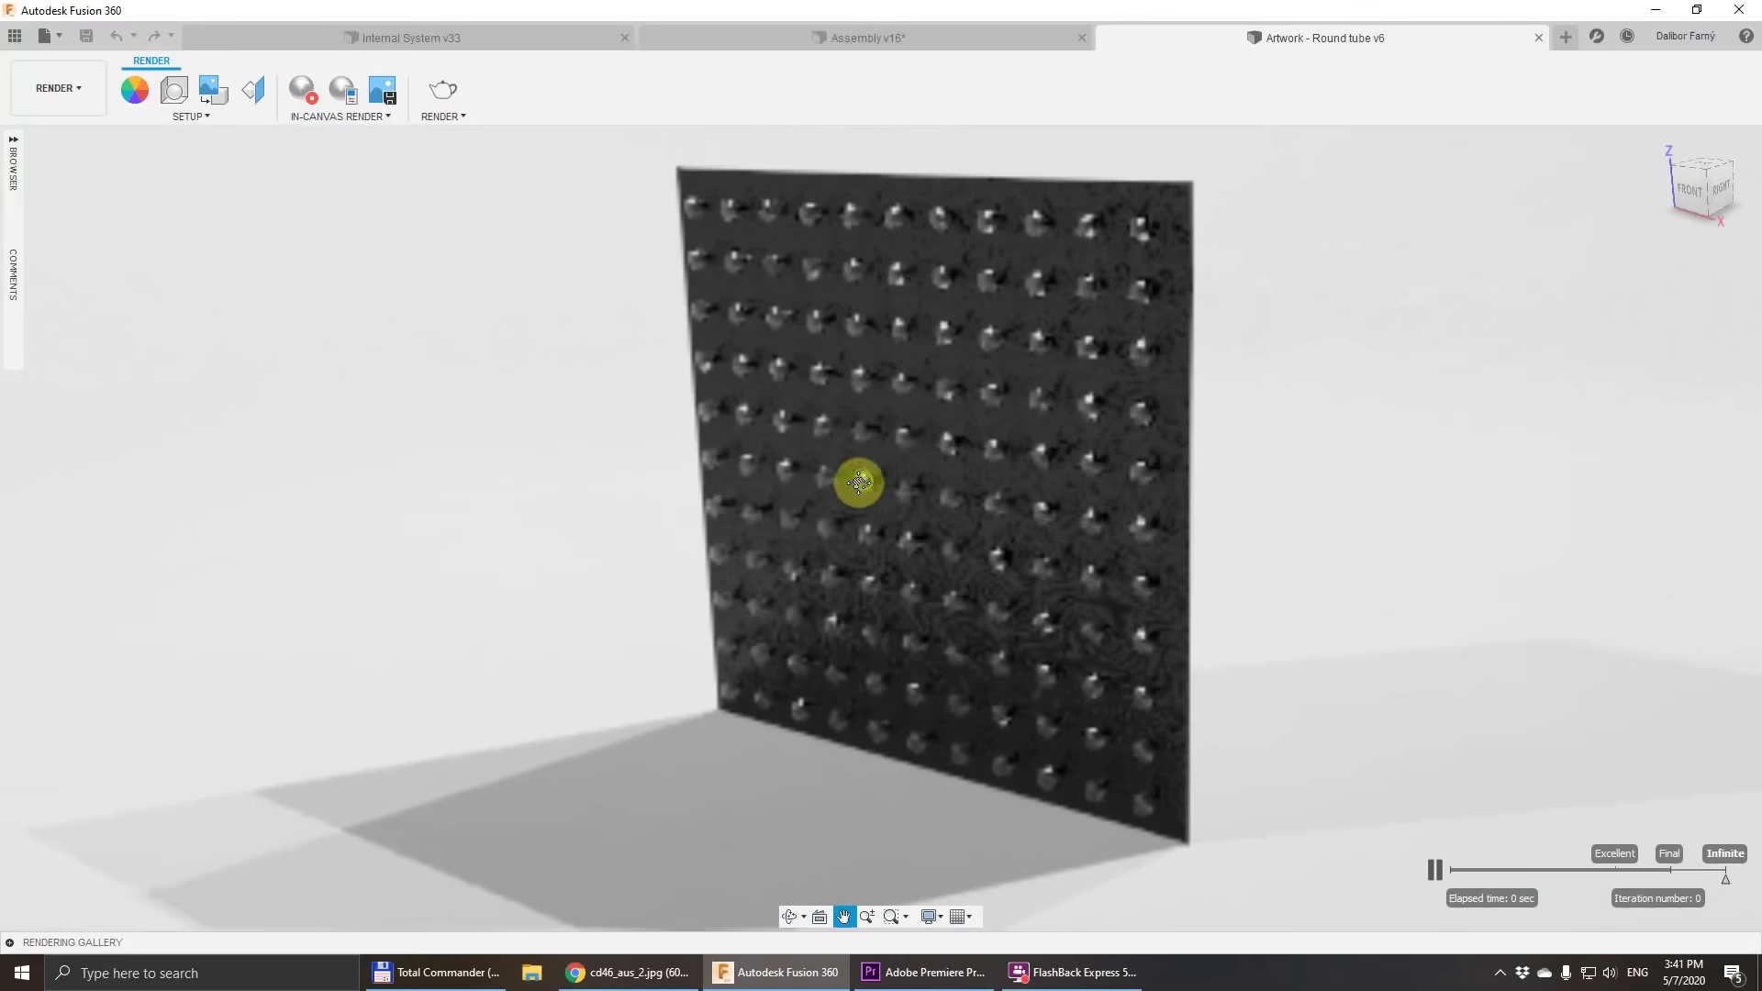
Step: Pan, zoom and orbit the round tube assembly to a new viewing angle
{"action": "left_click_drag", "start_coordinate": [858, 482], "coordinate": [799, 495]}
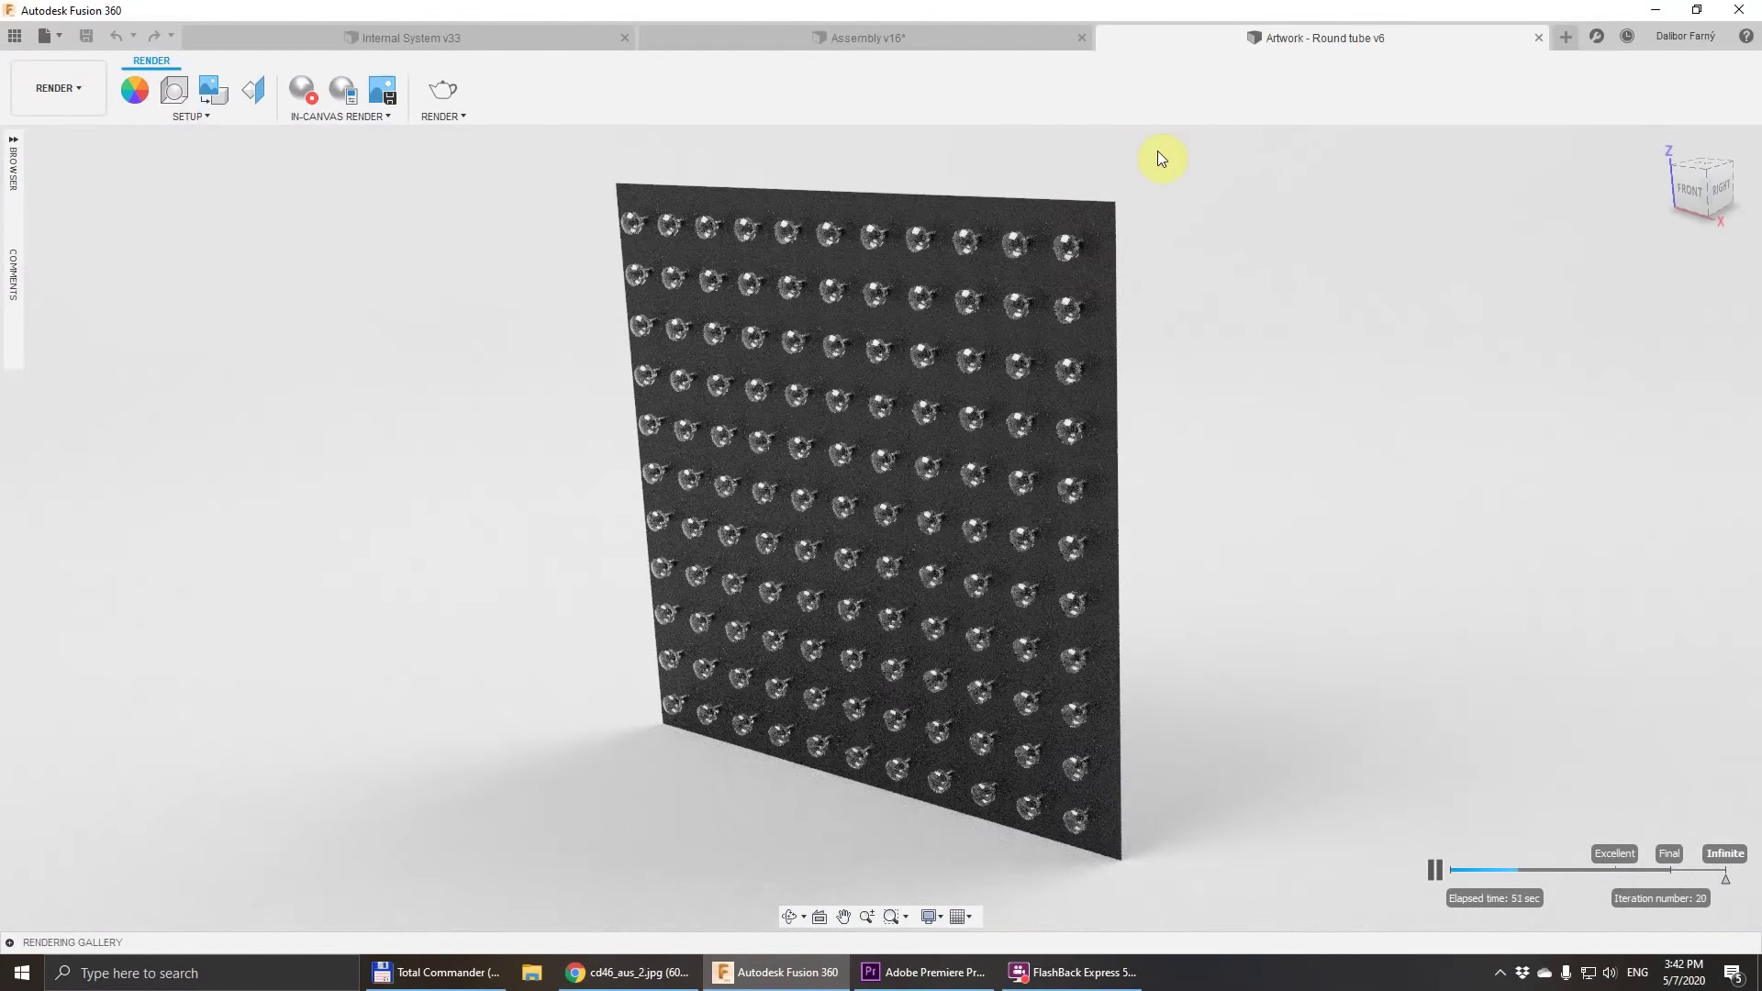
{"action": "scroll", "coordinate": [826, 495], "scroll_direction": "up", "scroll_amount": 5}
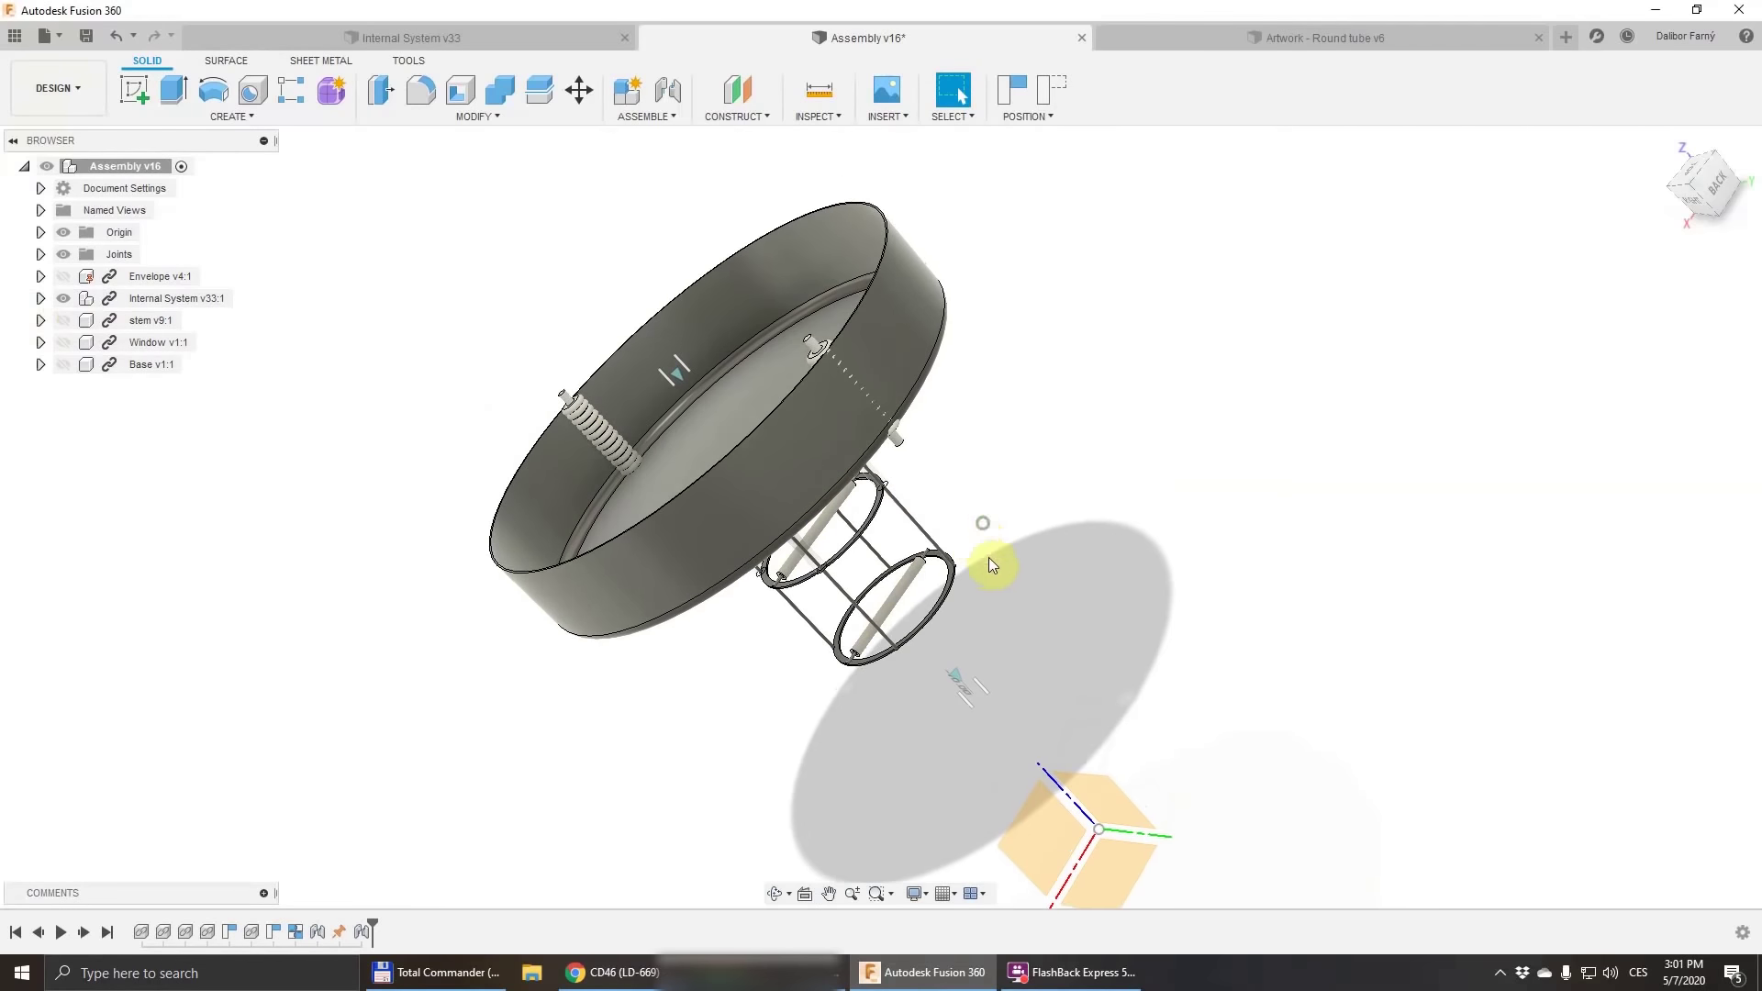
{"action": "left_click_drag", "start_coordinate": [988, 558], "coordinate": [897, 649]}
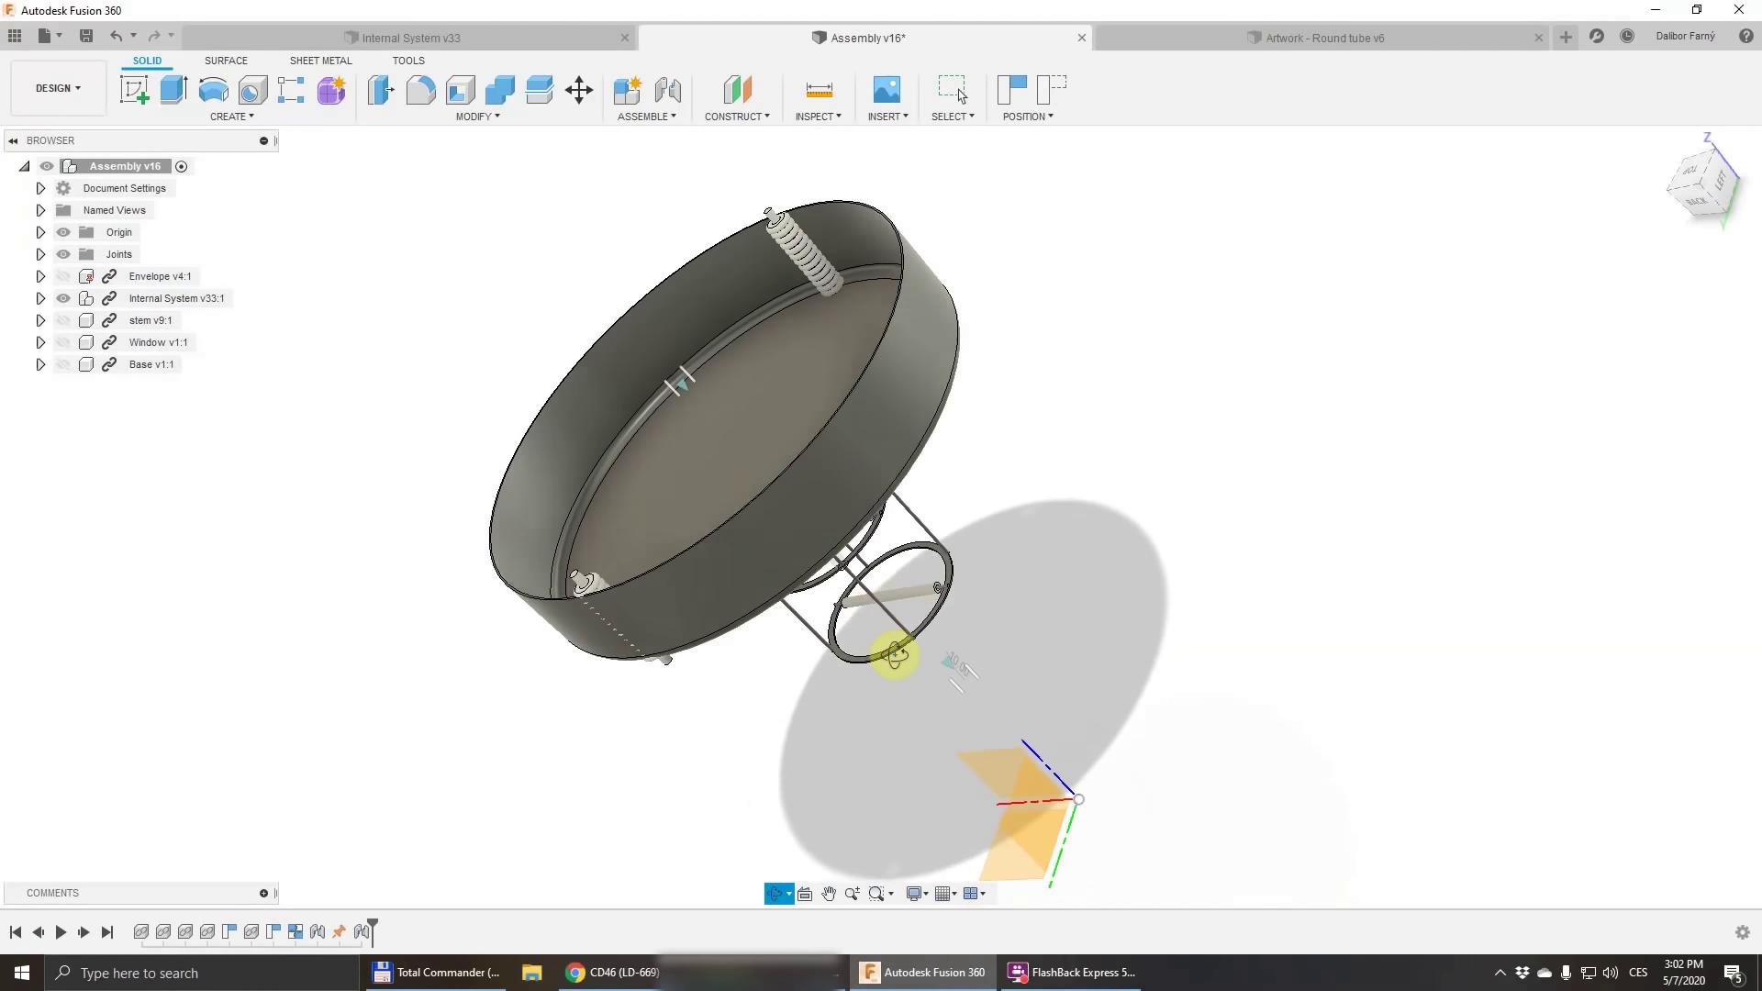
{"action": "key", "text": "Escape"}
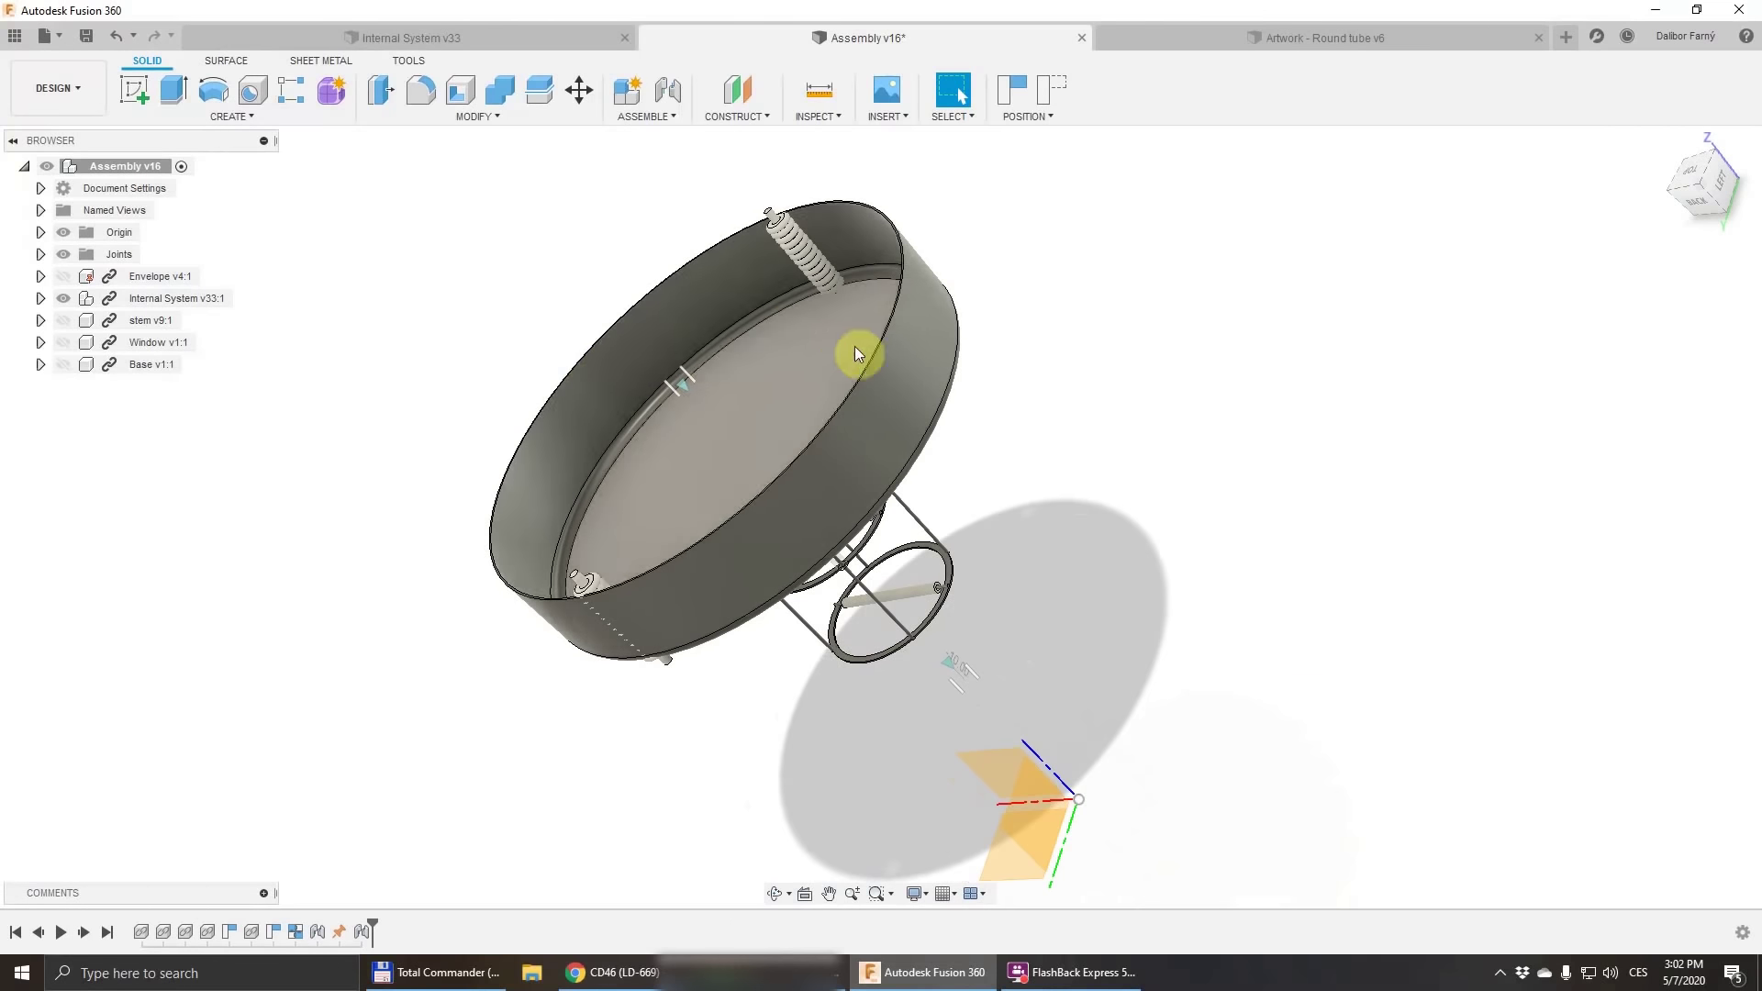
Step: Tilt and reposition the tube view to reveal the stem cage and lead wires
{"action": "left_click_drag", "start_coordinate": [924, 309], "coordinate": [938, 412]}
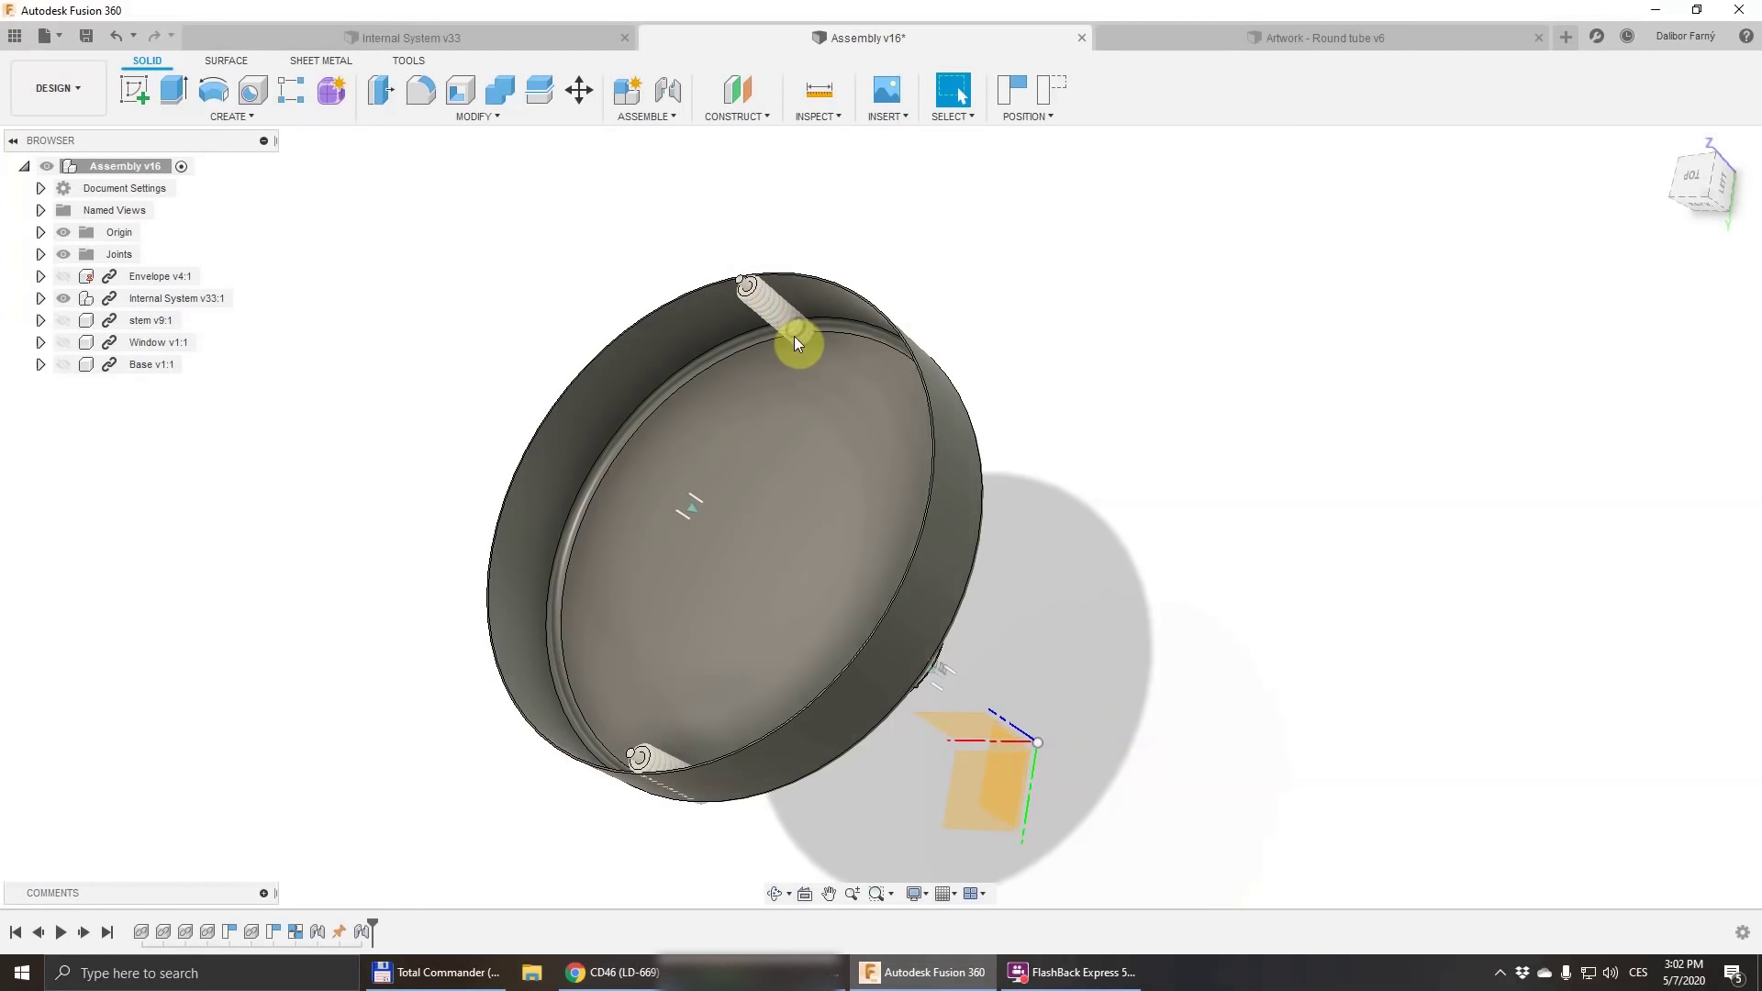
{"action": "left_click_drag", "start_coordinate": [587, 580], "coordinate": [604, 479]}
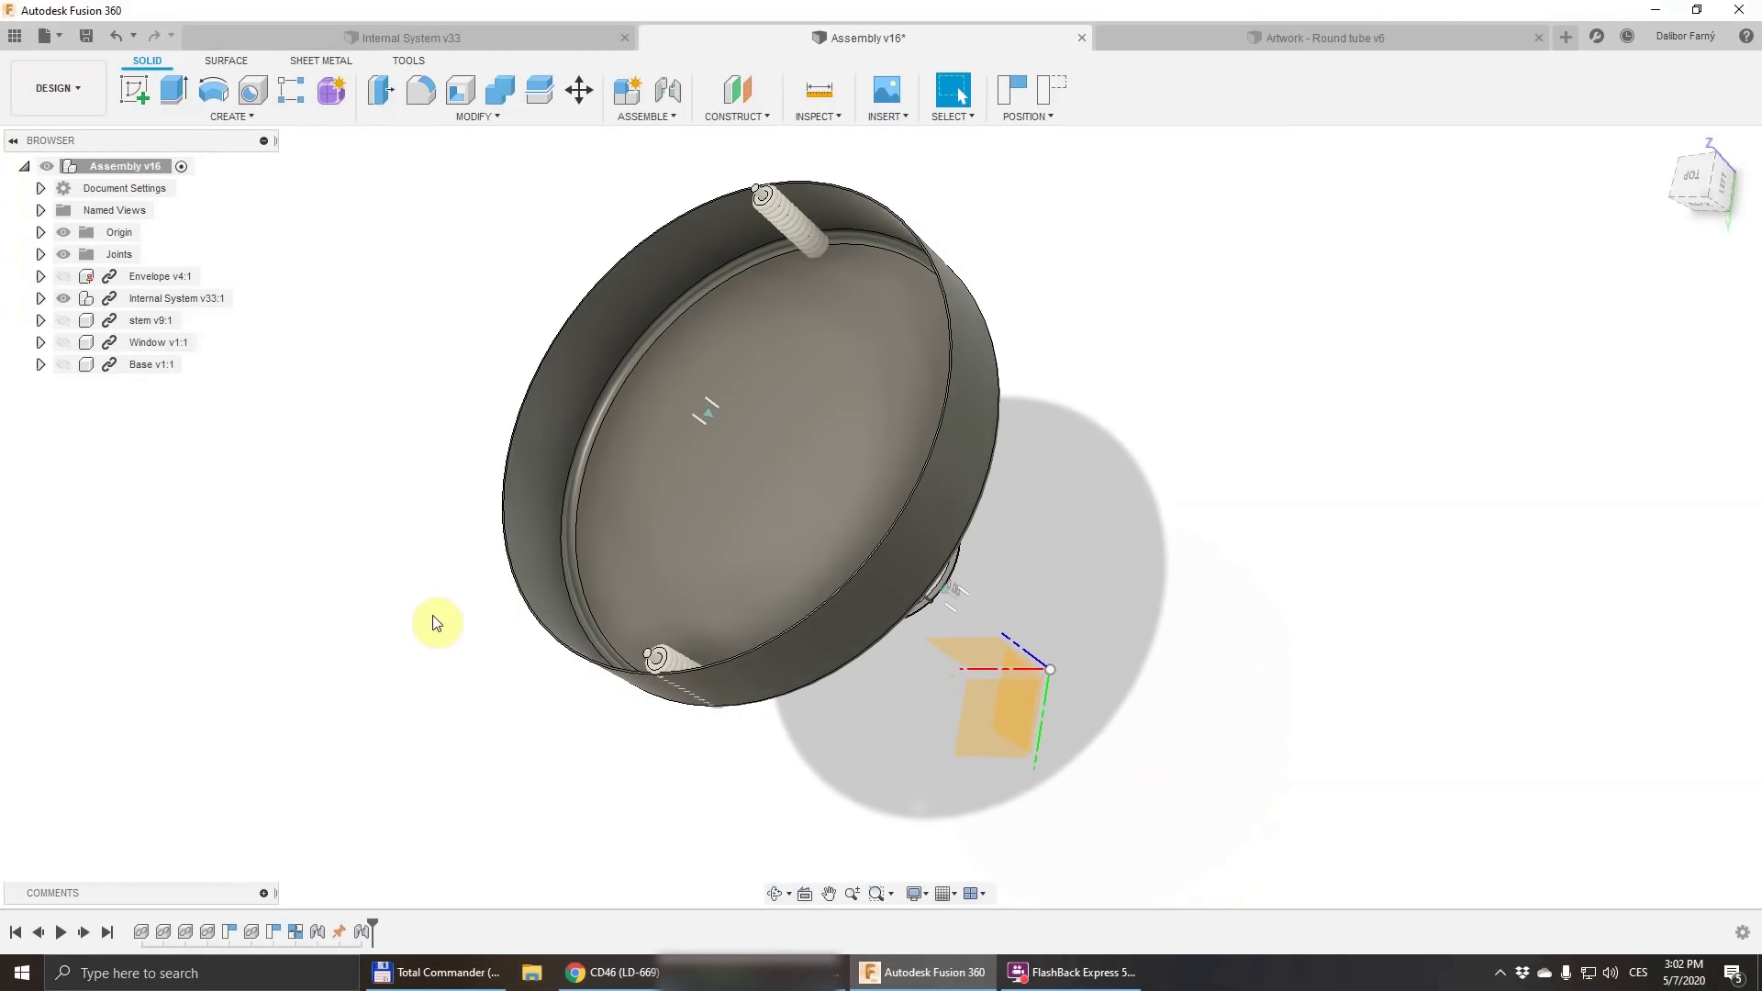
{"action": "left_click_drag", "start_coordinate": [436, 624], "coordinate": [922, 471]}
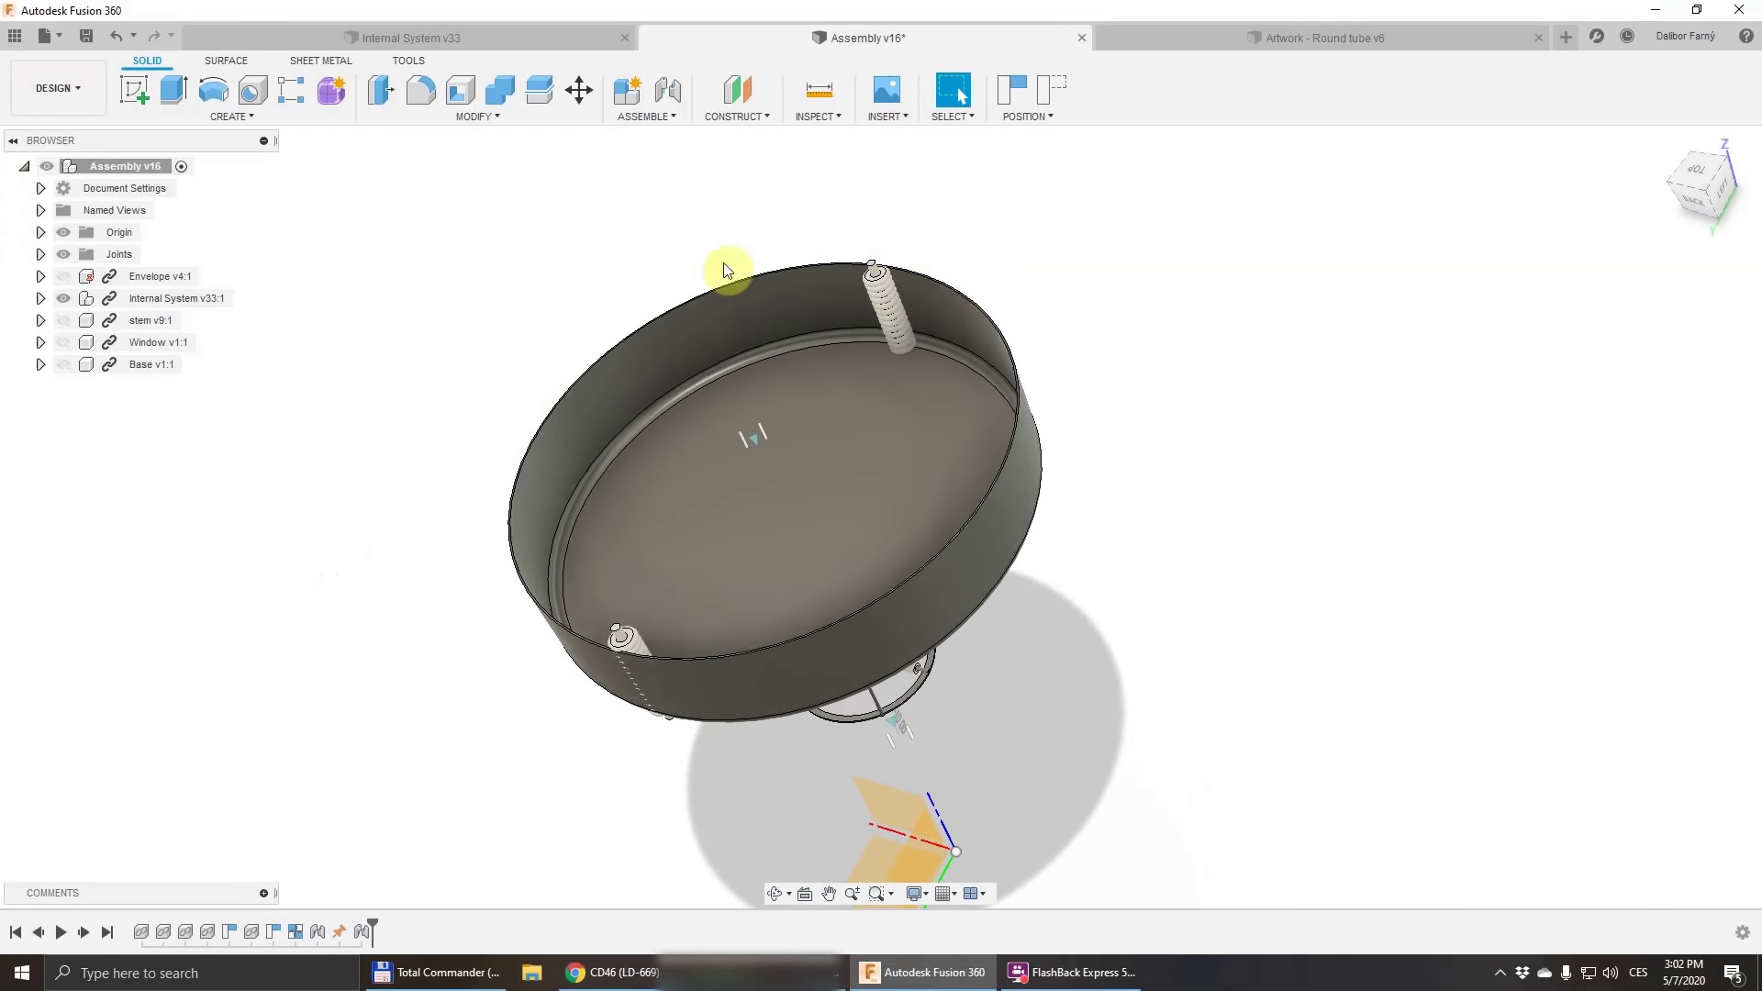
{"action": "left_click_drag", "start_coordinate": [853, 646], "coordinate": [813, 523]}
{"action": "scroll", "coordinate": [853, 530], "scroll_direction": "up", "scroll_amount": 3}
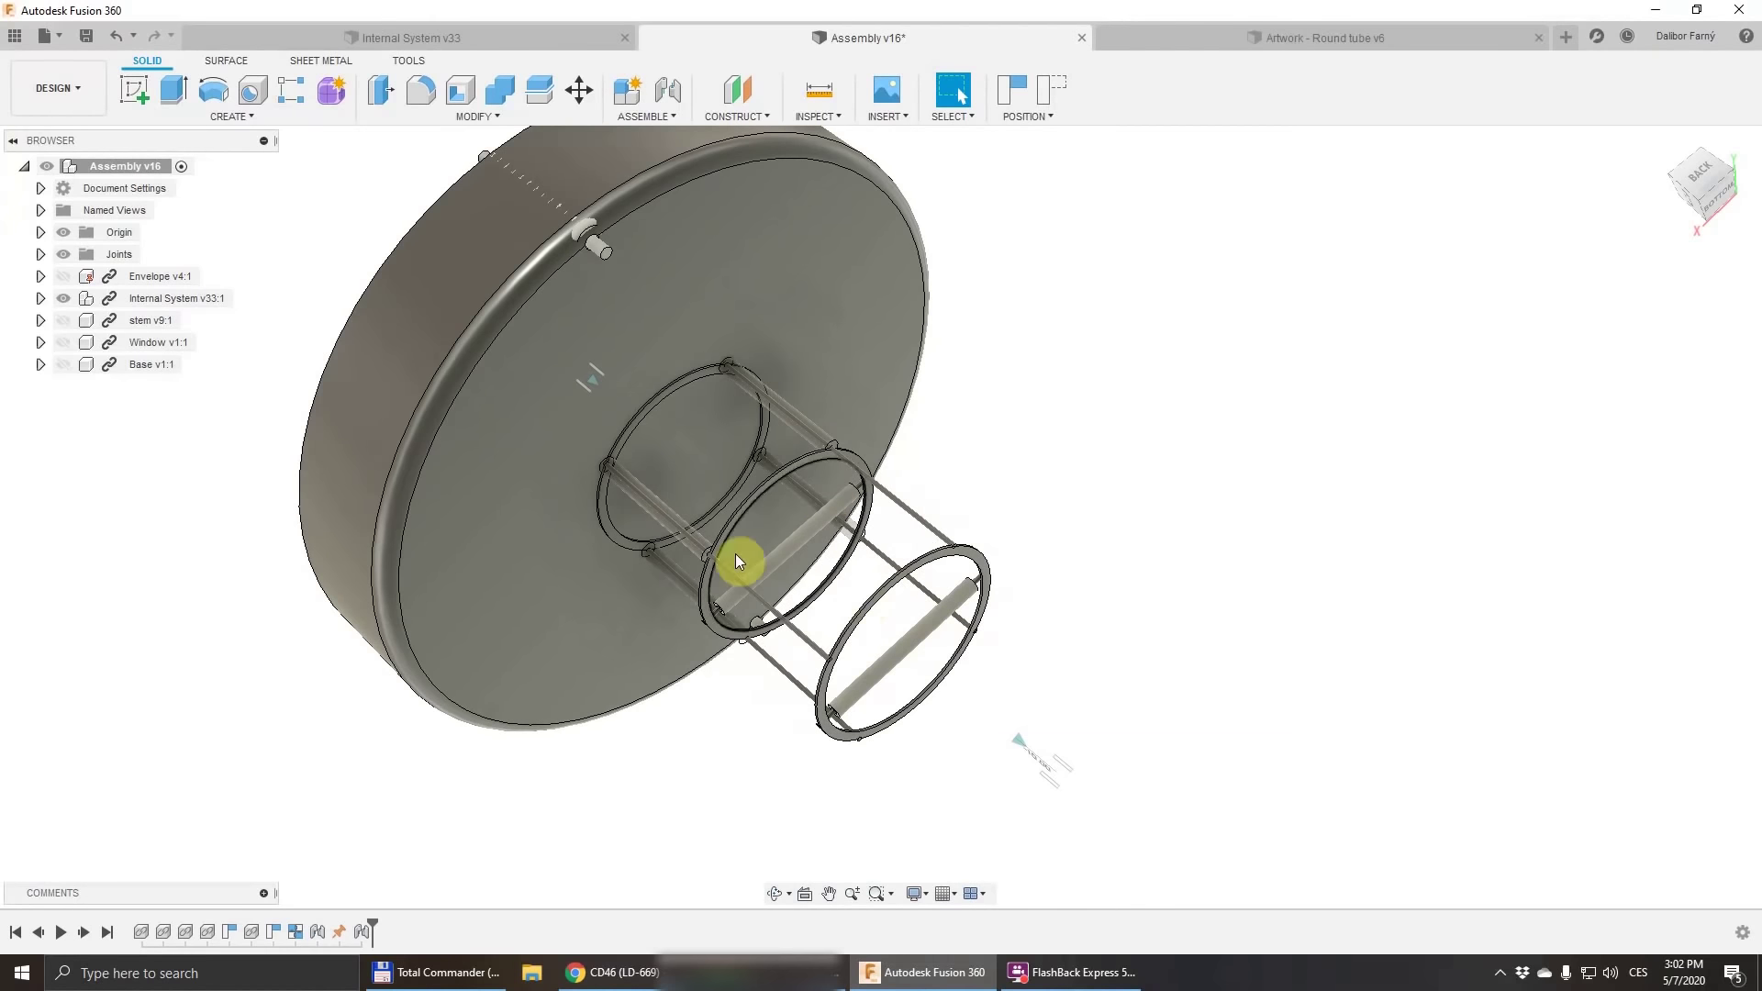
{"action": "left_click_drag", "start_coordinate": [745, 582], "coordinate": [718, 594]}
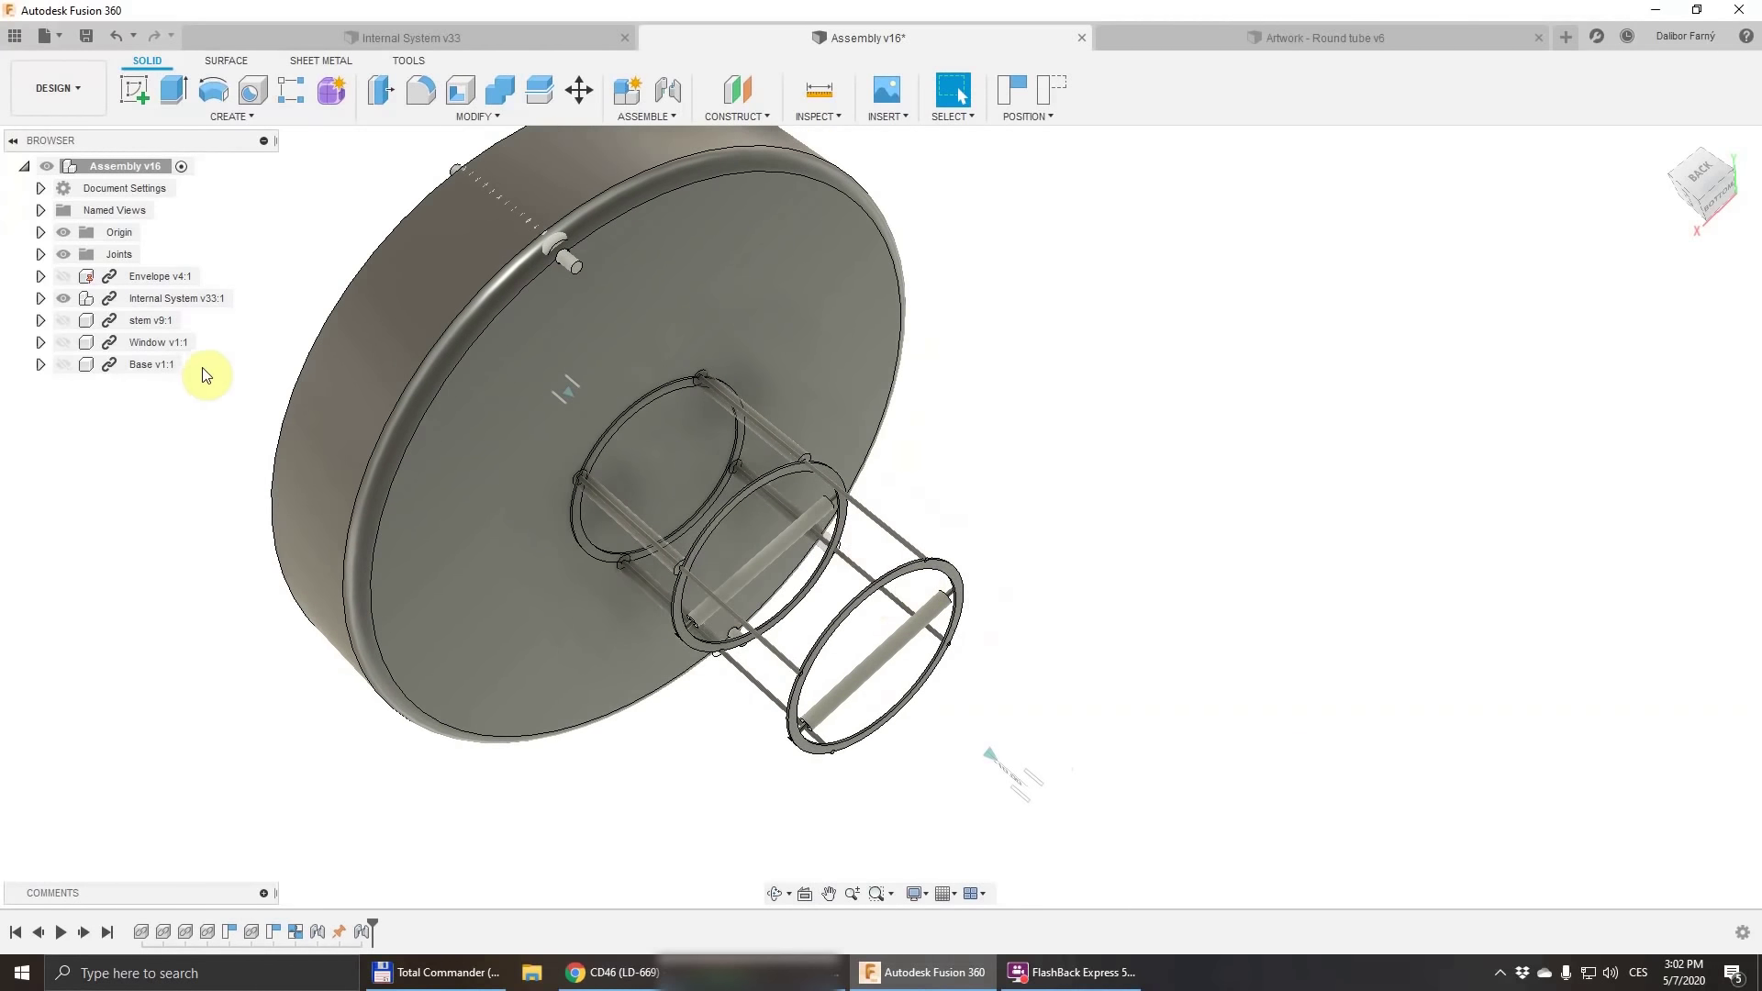
{"action": "left_click_drag", "start_coordinate": [806, 490], "coordinate": [820, 483]}
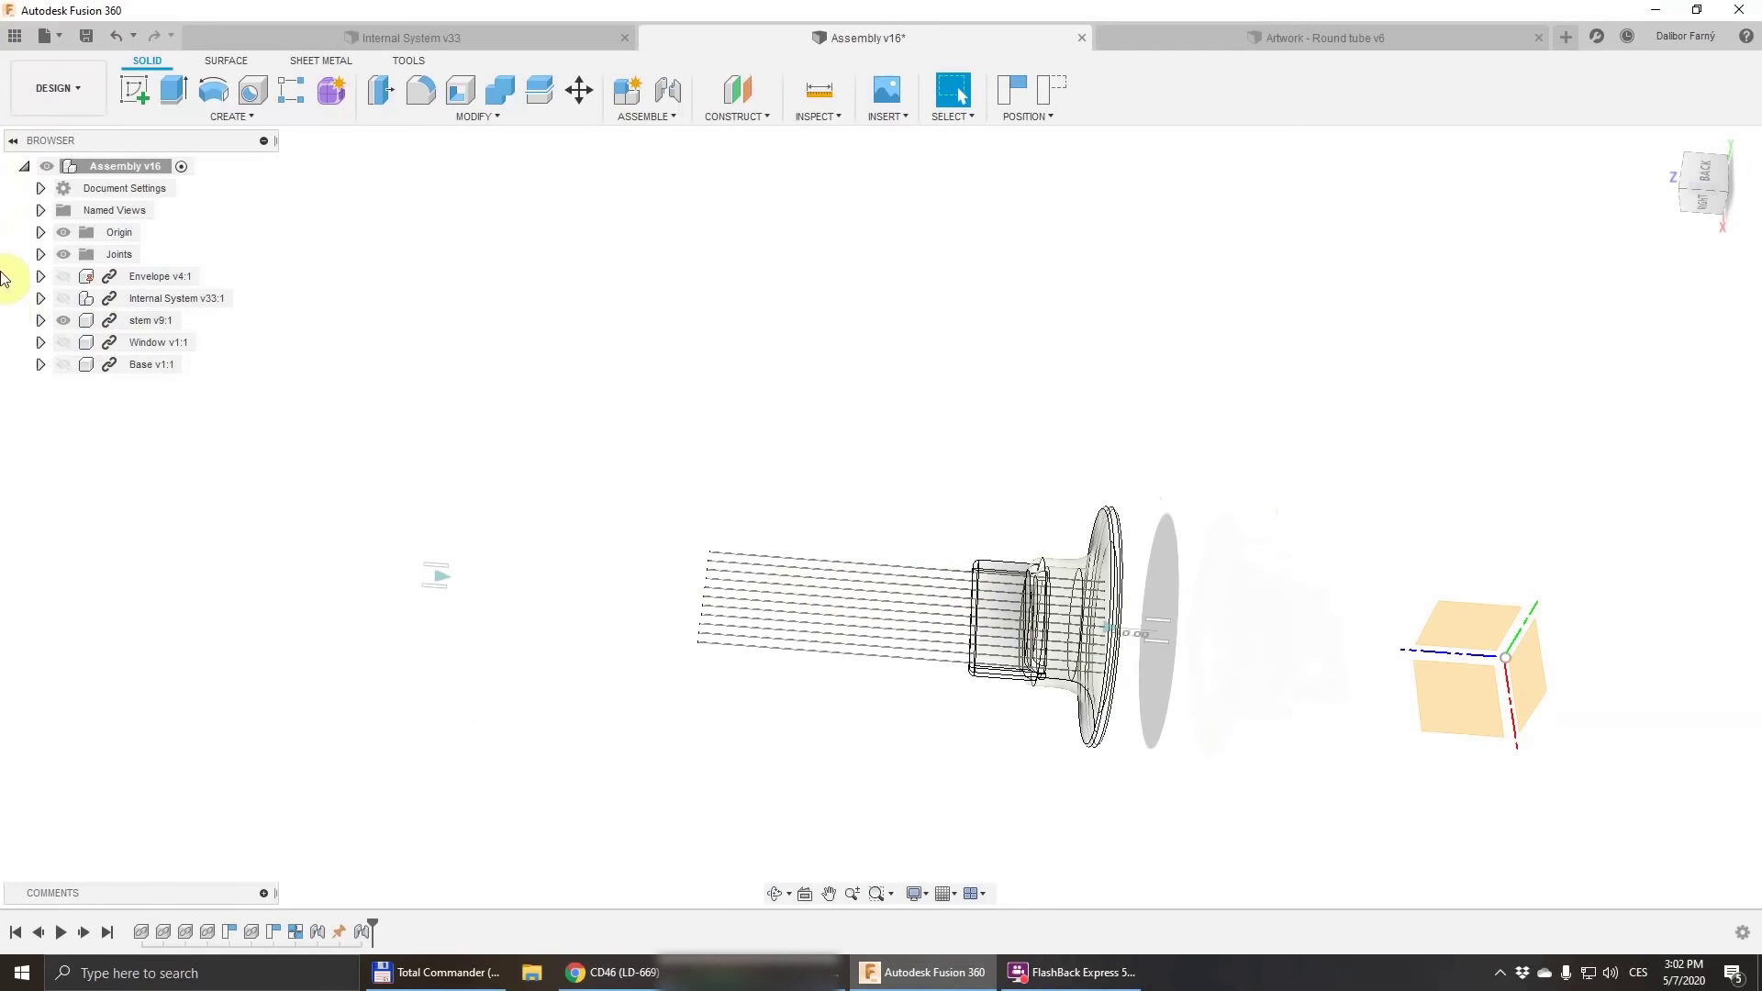
Step: Make the internal system visible again and select a vertical rod to check its radius
{"action": "left_click", "coordinate": [760, 496]}
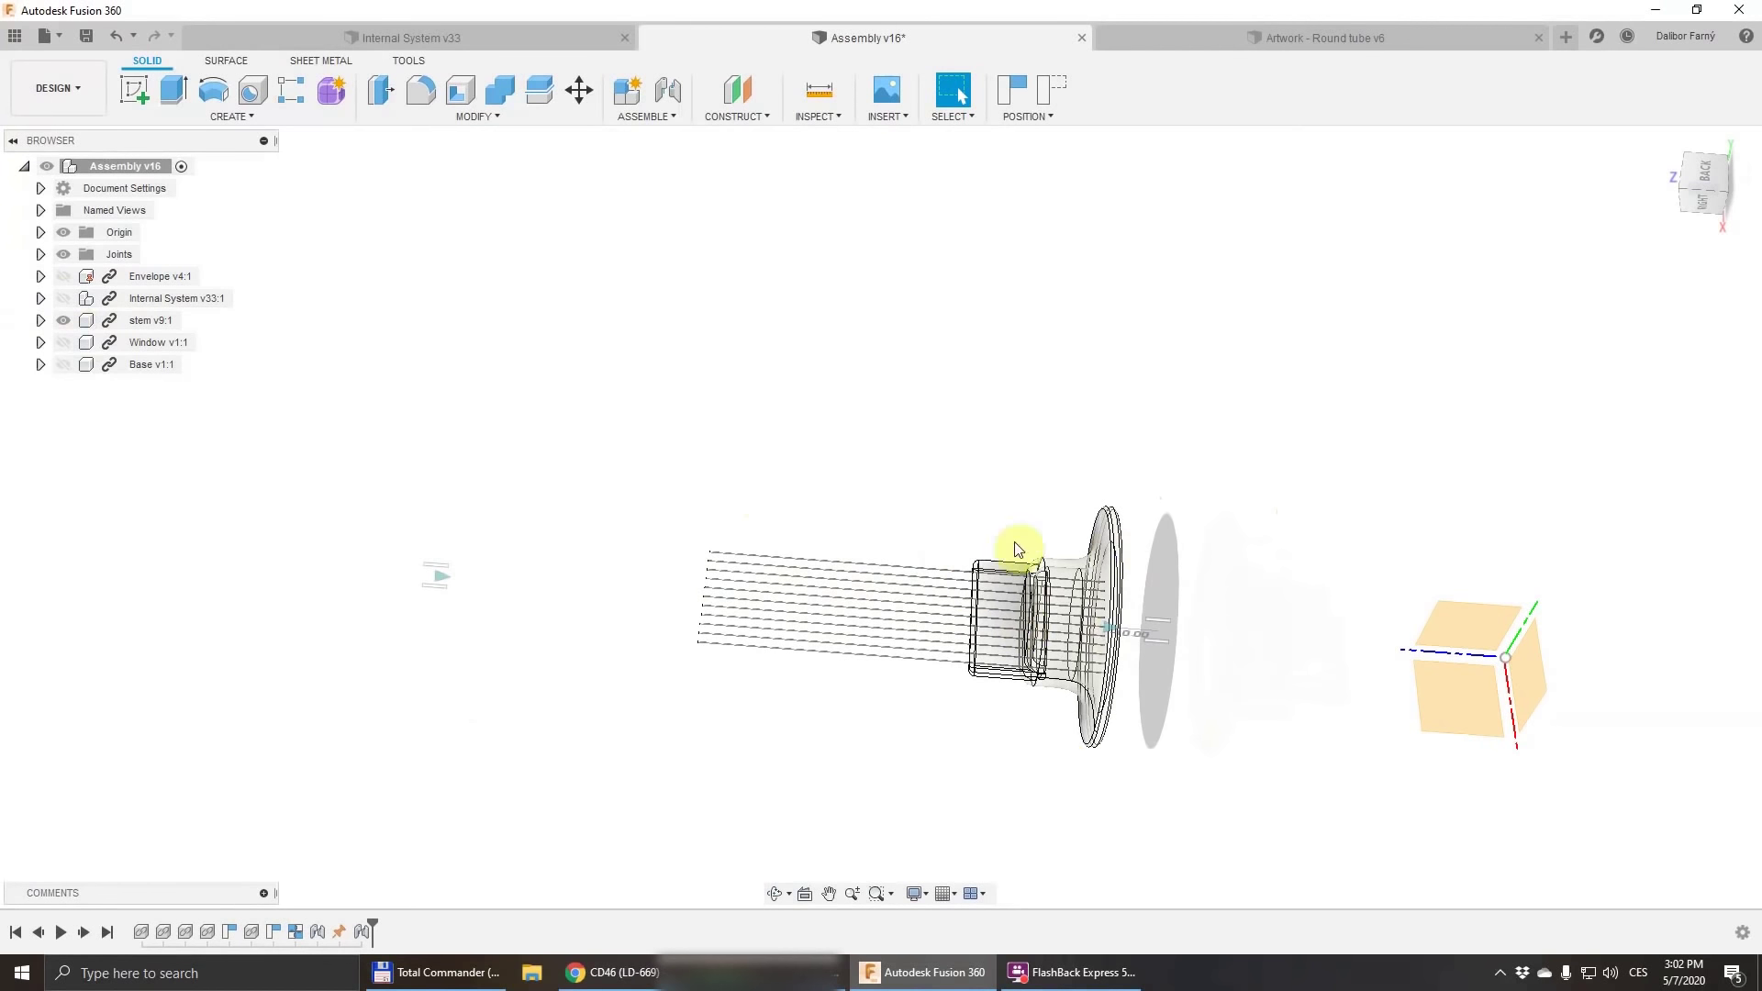
{"action": "left_click", "coordinate": [63, 299]}
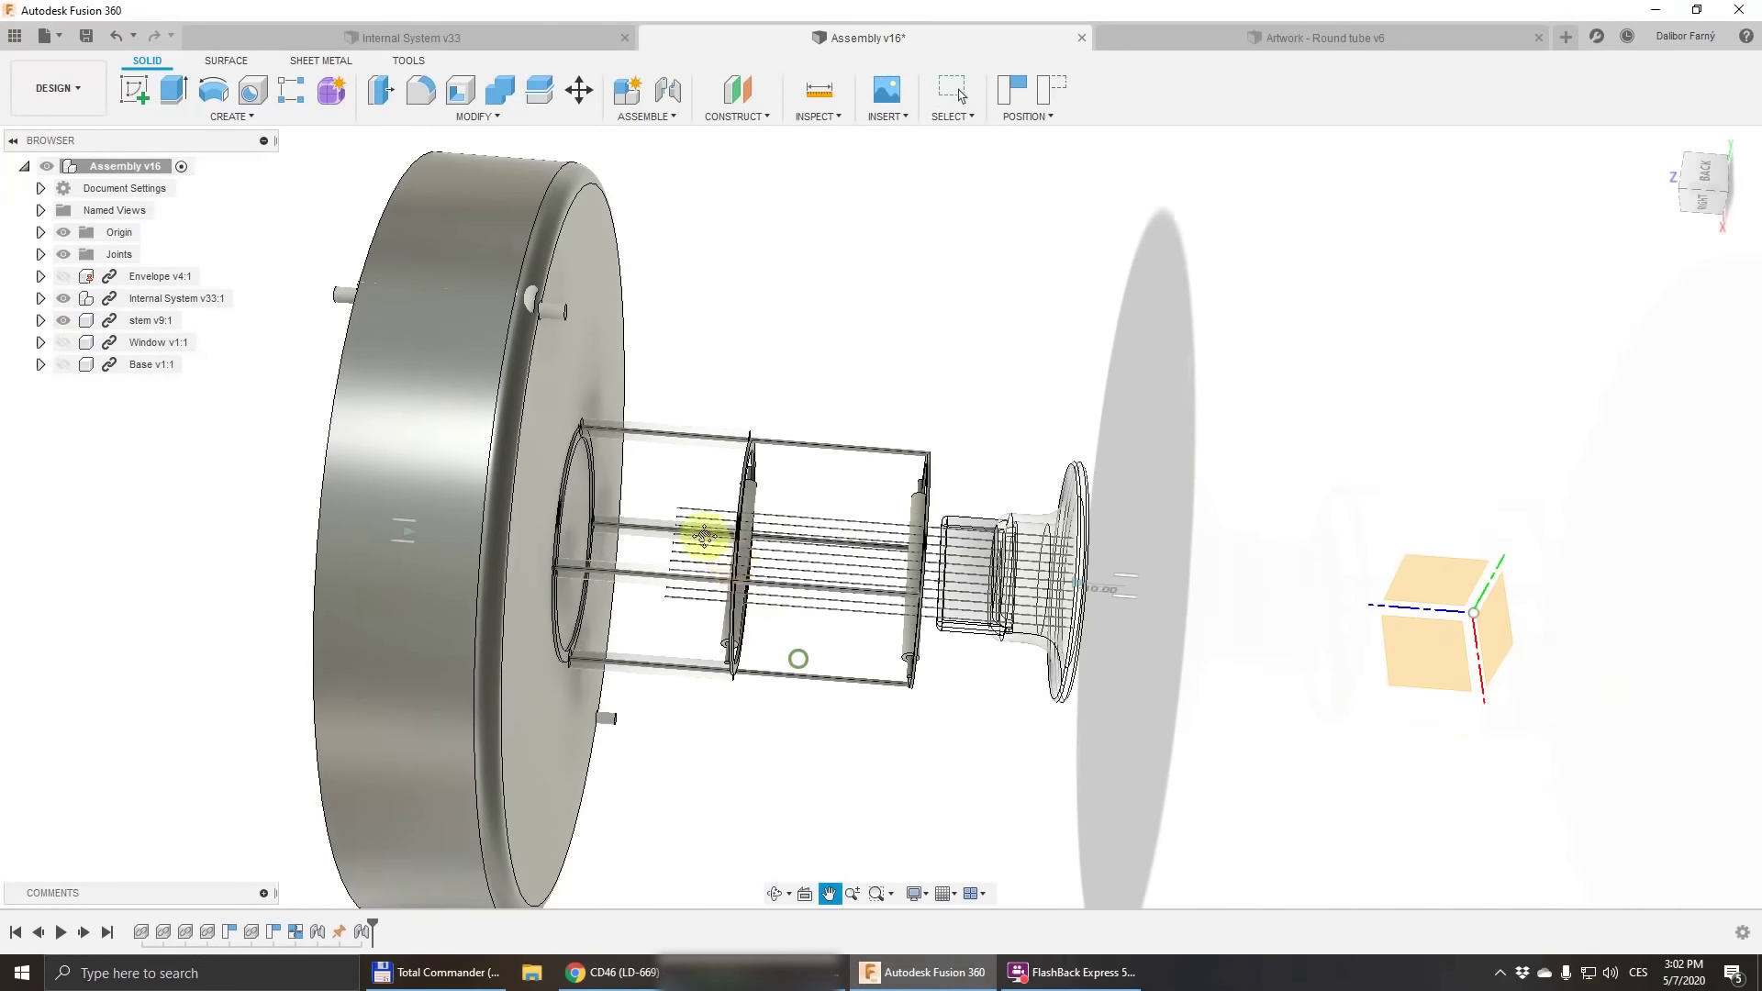
{"action": "left_click_drag", "start_coordinate": [723, 510], "coordinate": [642, 482]}
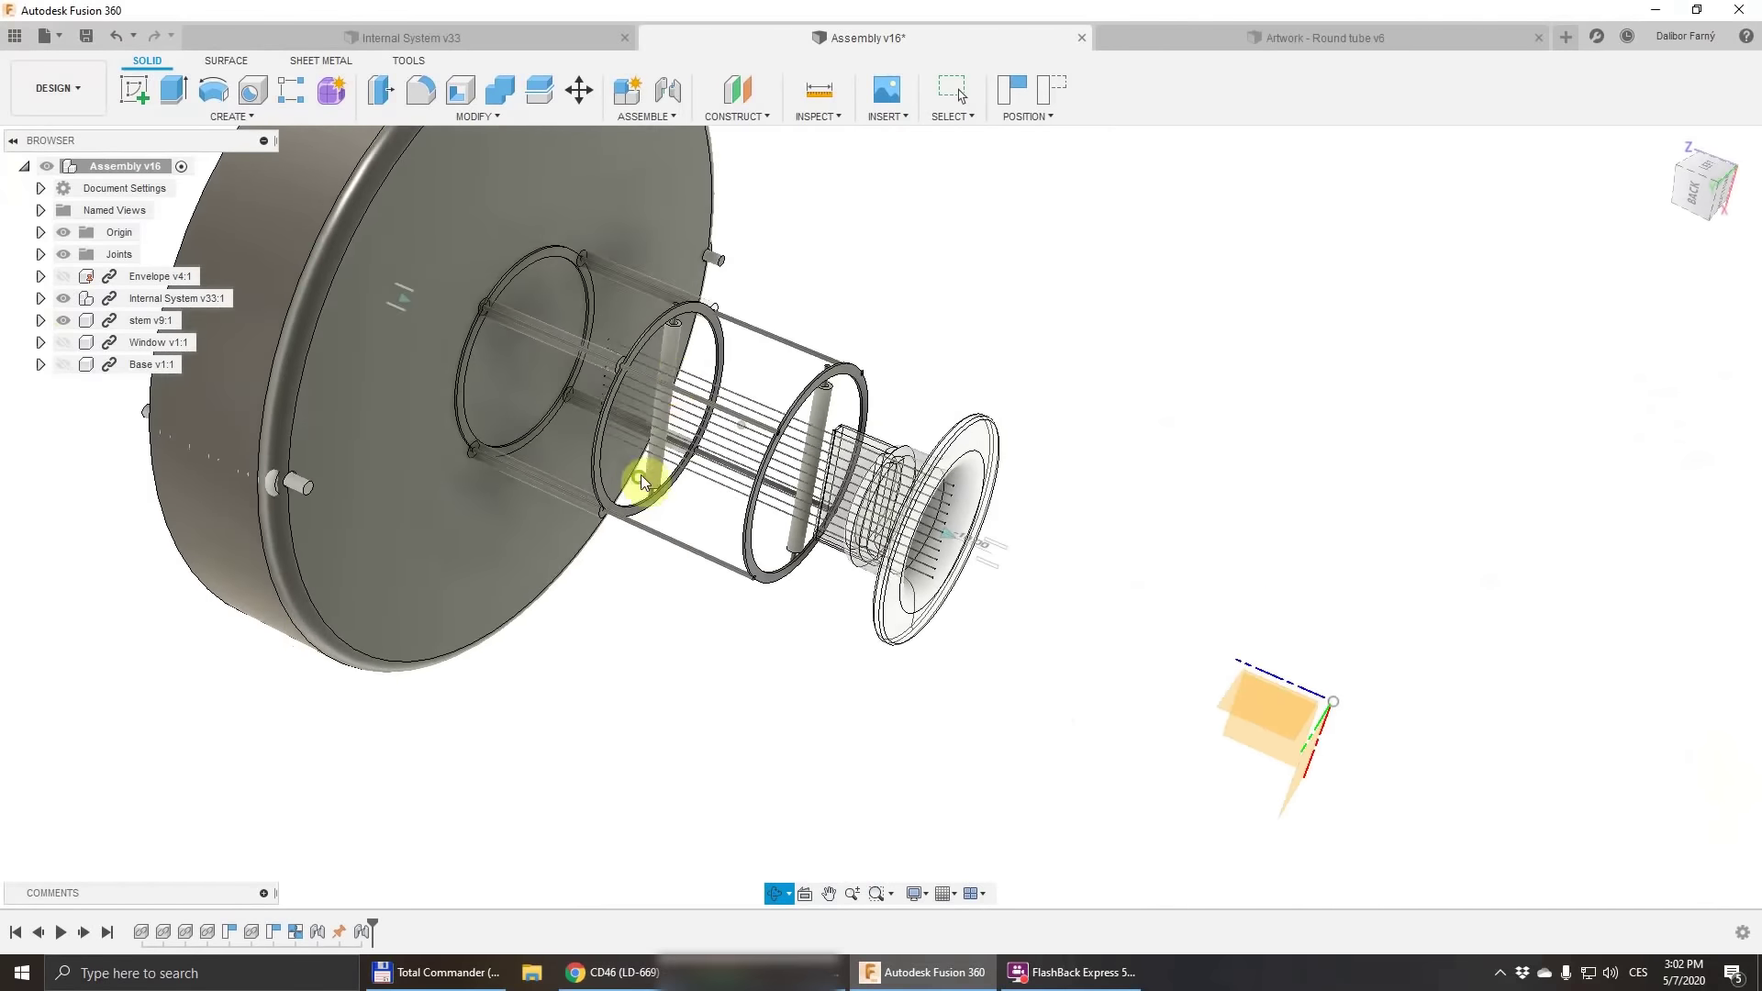
{"action": "scroll", "coordinate": [670, 360], "scroll_direction": "up", "scroll_amount": 5}
{"action": "left_click", "coordinate": [714, 382]}
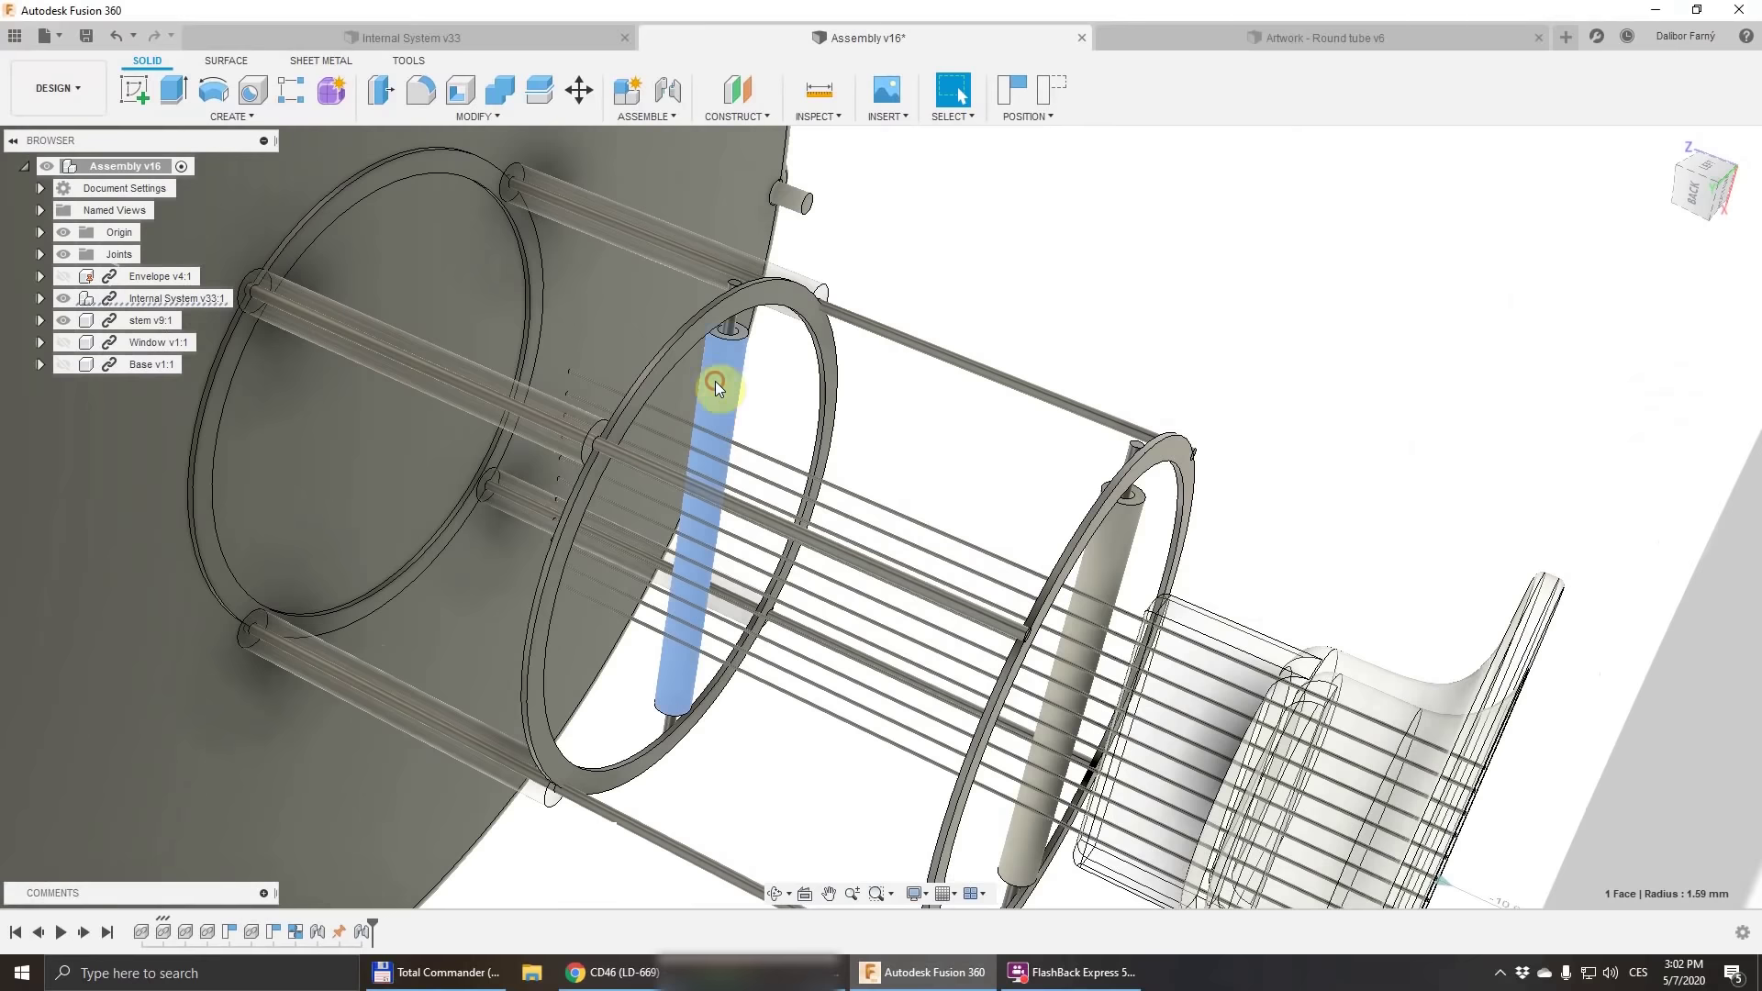
{"action": "left_click_drag", "start_coordinate": [722, 461], "coordinate": [729, 394]}
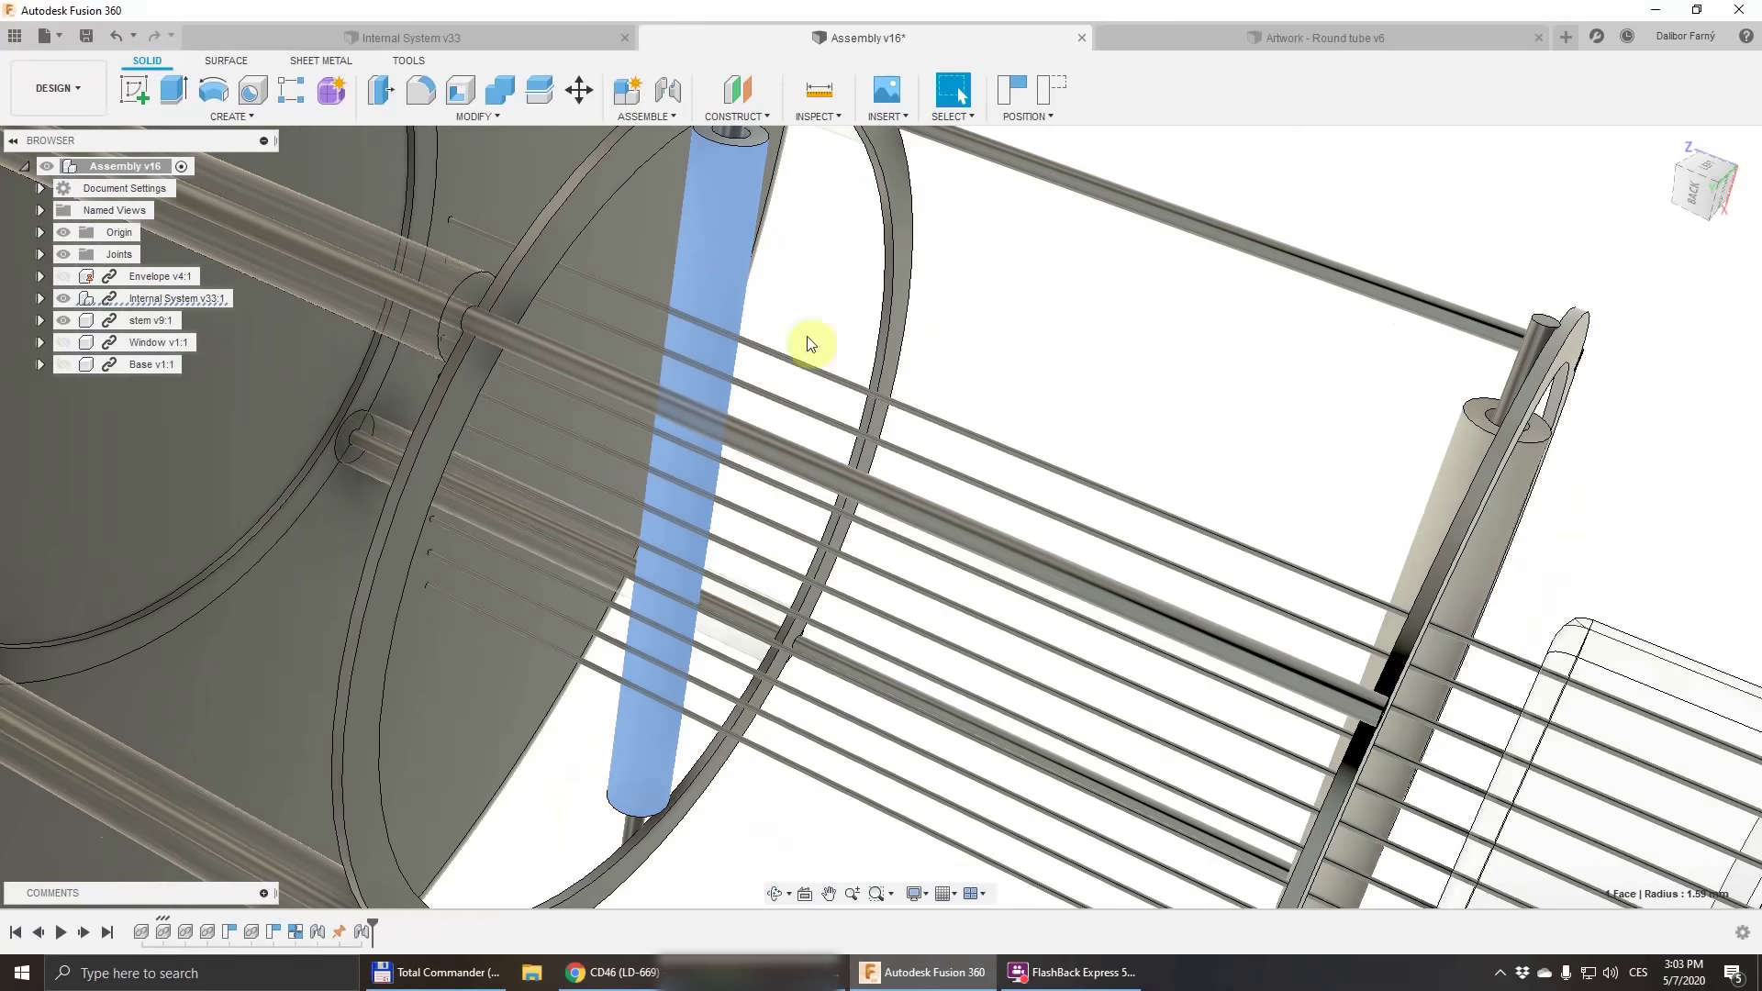
Step: Orbit around the grid cage to see the rods from below and the large disc face-on
{"action": "left_click_drag", "start_coordinate": [1213, 600], "coordinate": [1246, 566]}
{"action": "left_click_drag", "start_coordinate": [1362, 543], "coordinate": [1318, 527]}
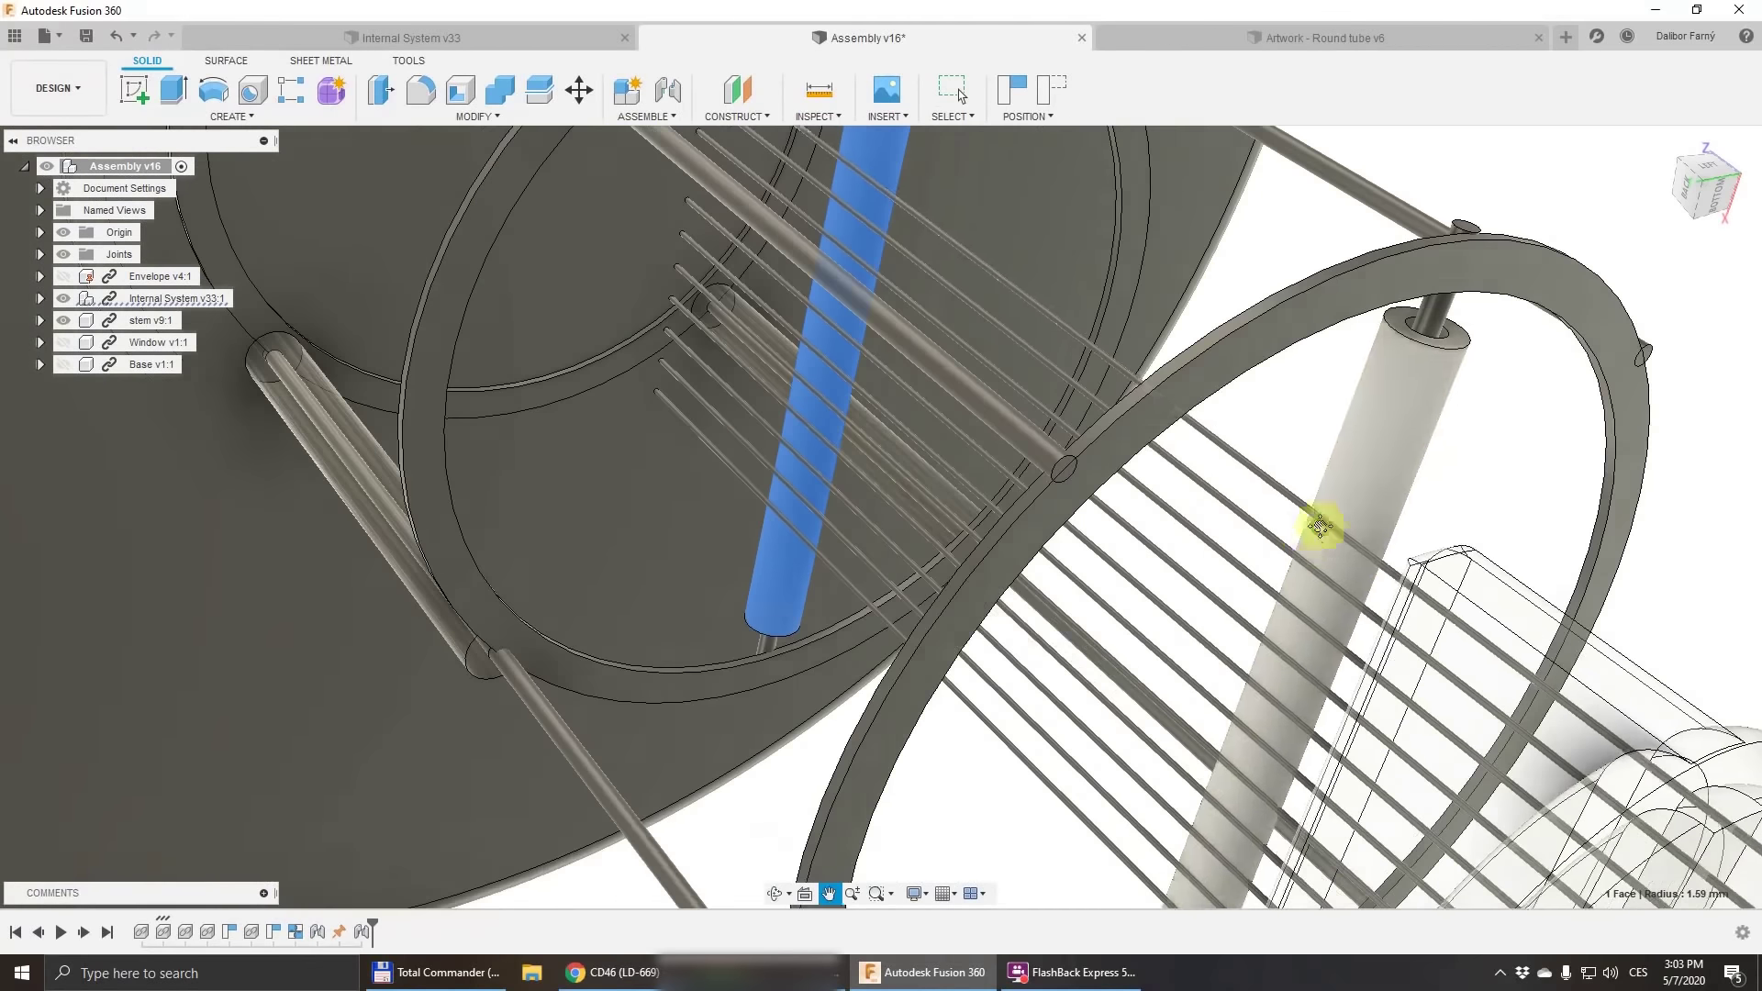
{"action": "key", "text": "Escape"}
{"action": "scroll", "coordinate": [1284, 551], "scroll_direction": "down", "scroll_amount": 5}
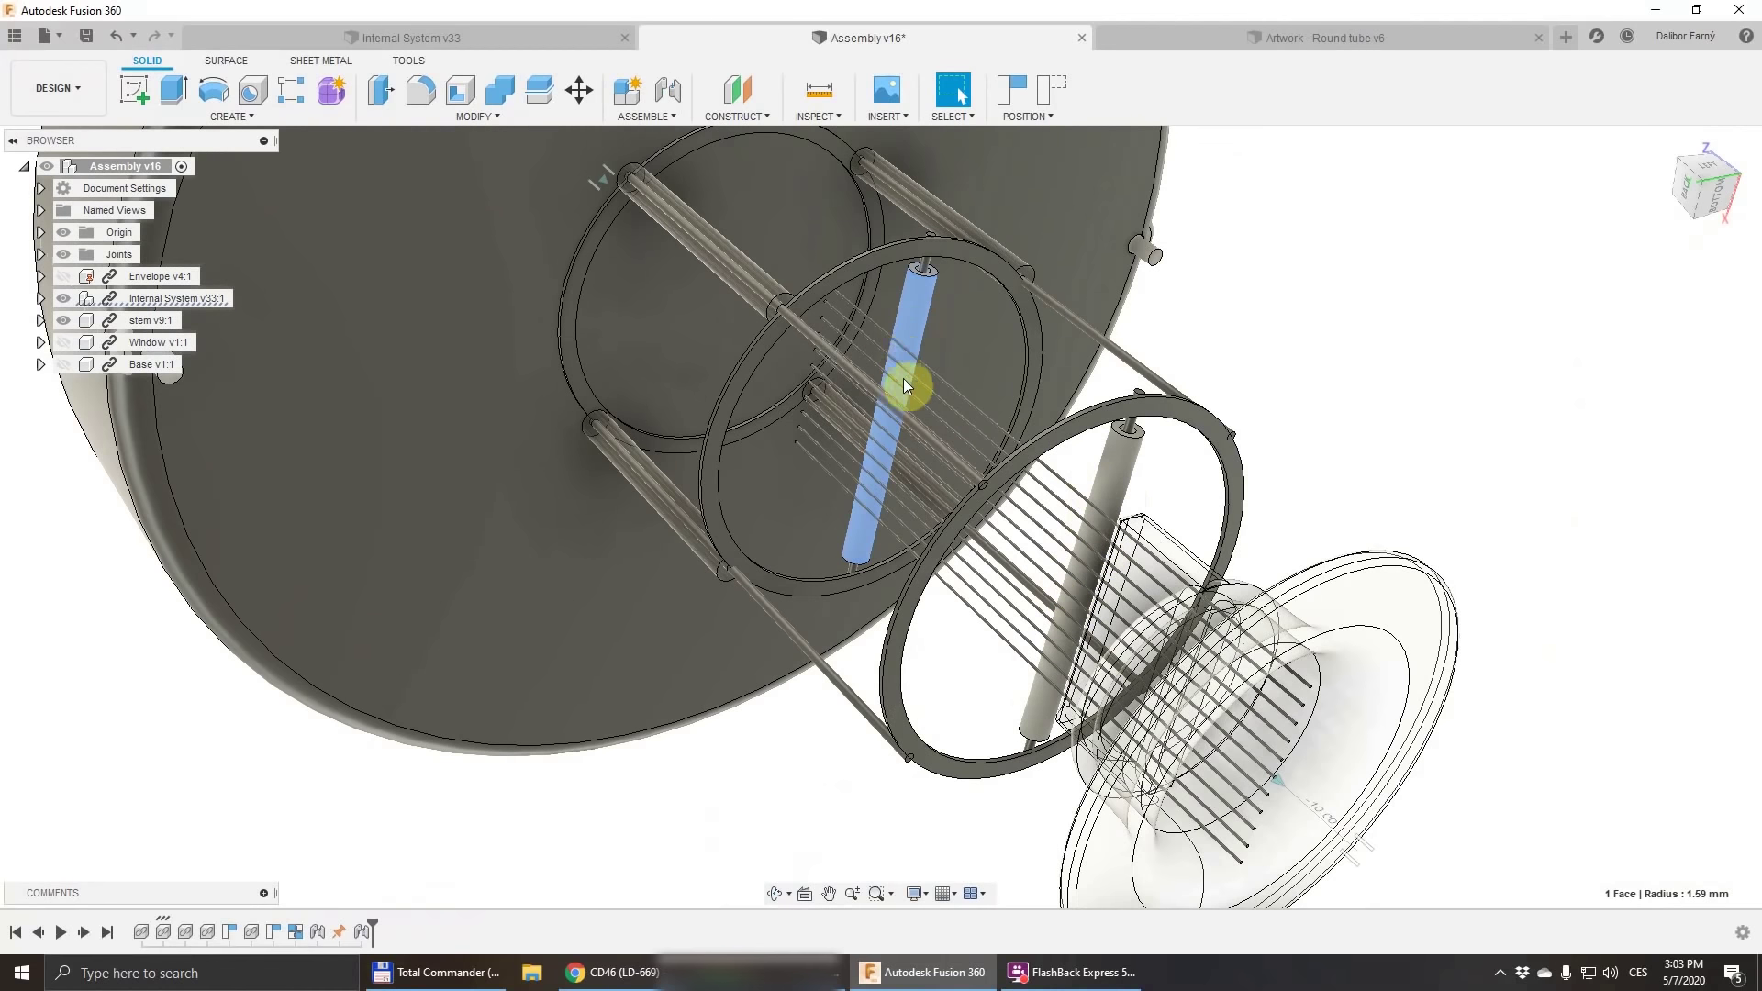
{"action": "left_click_drag", "start_coordinate": [1187, 569], "coordinate": [1048, 533]}
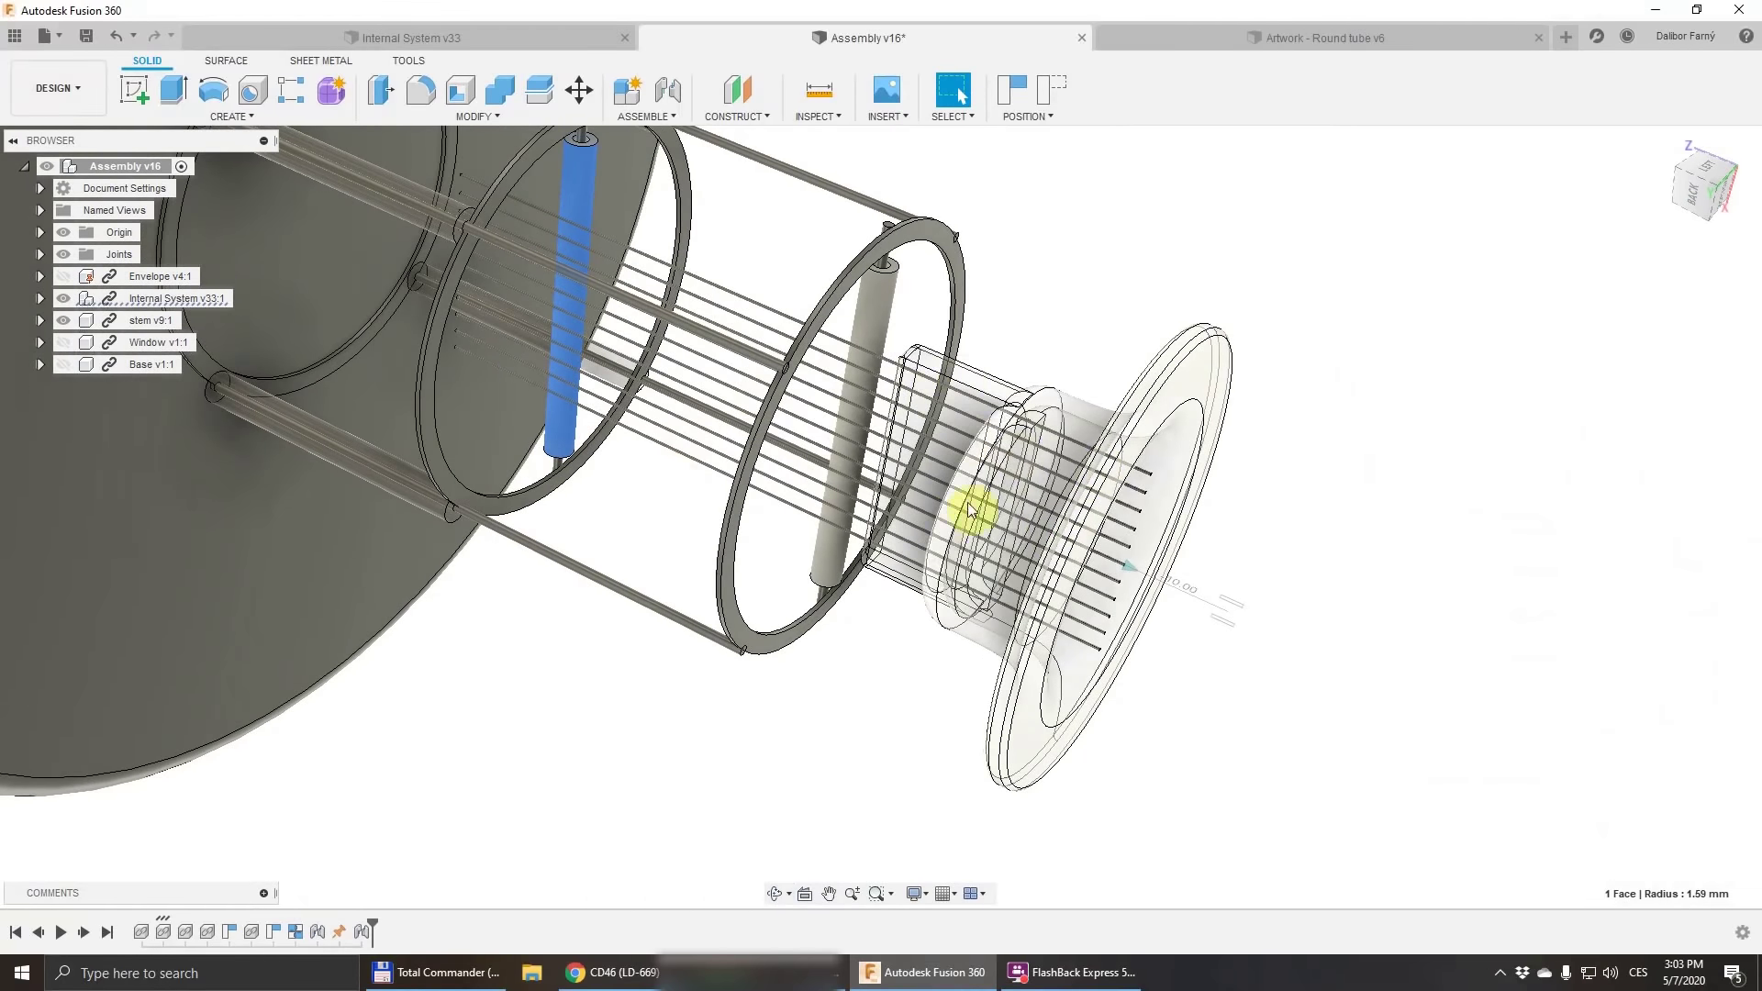
{"action": "left_click_drag", "start_coordinate": [884, 356], "coordinate": [987, 321]}
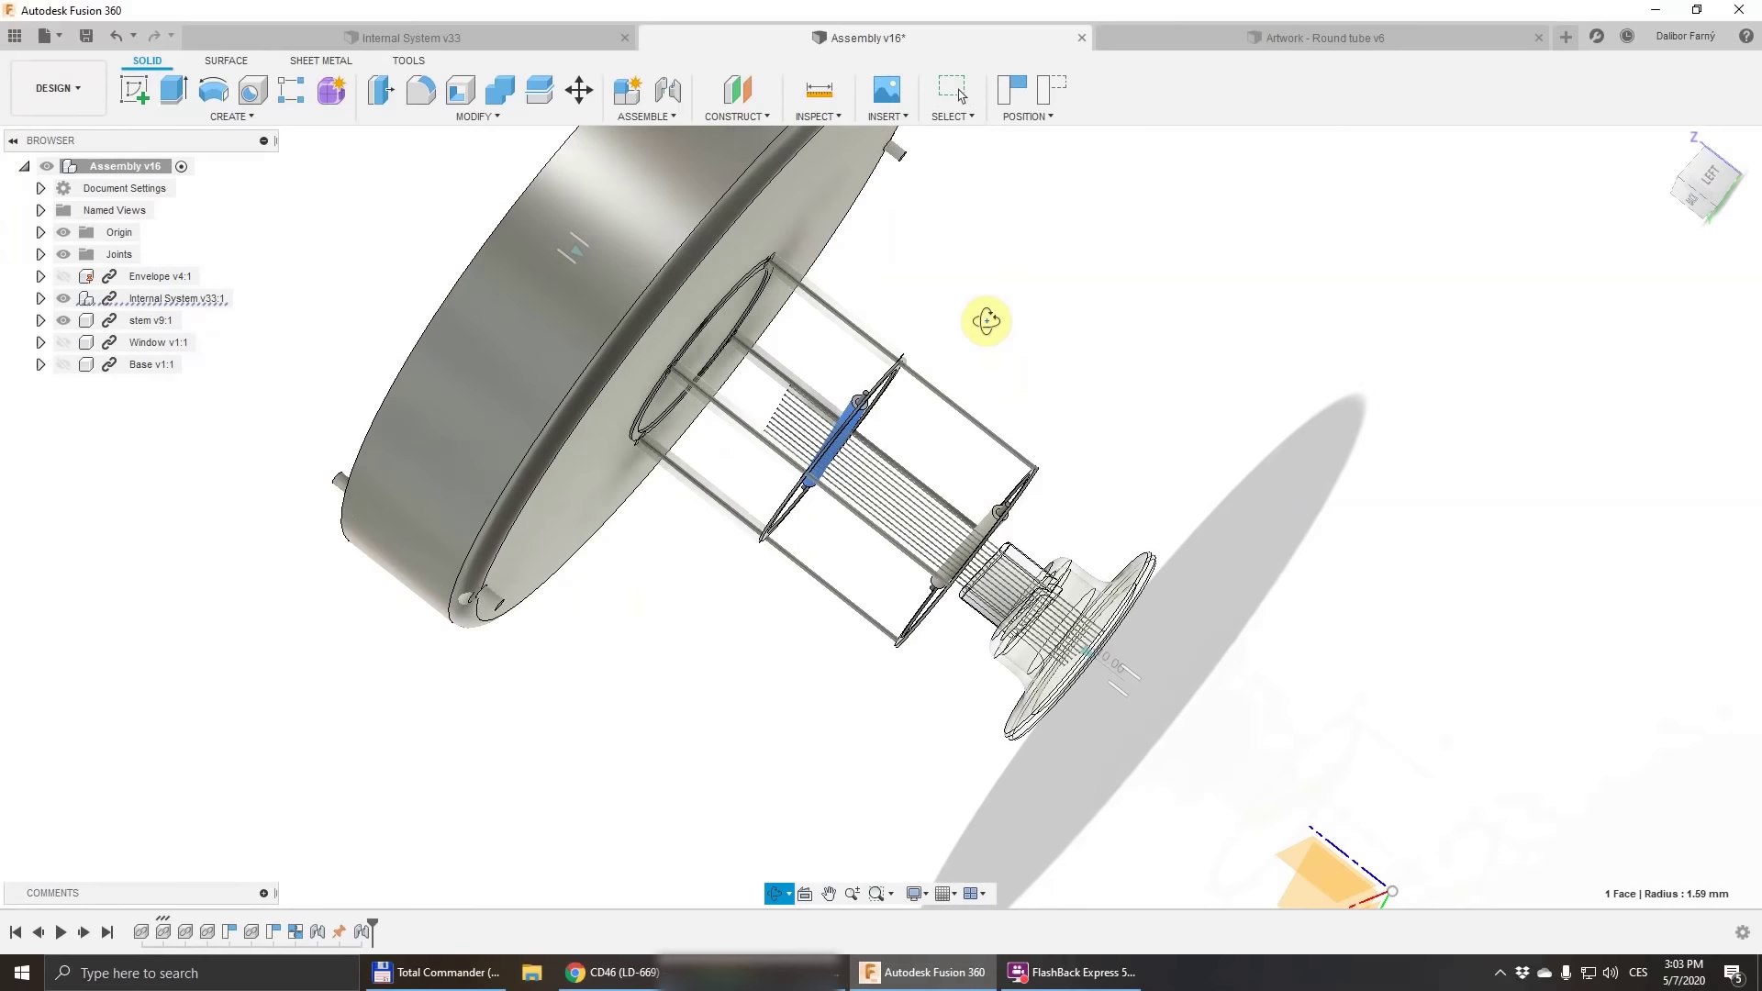
{"action": "left_click_drag", "start_coordinate": [731, 333], "coordinate": [665, 664]}
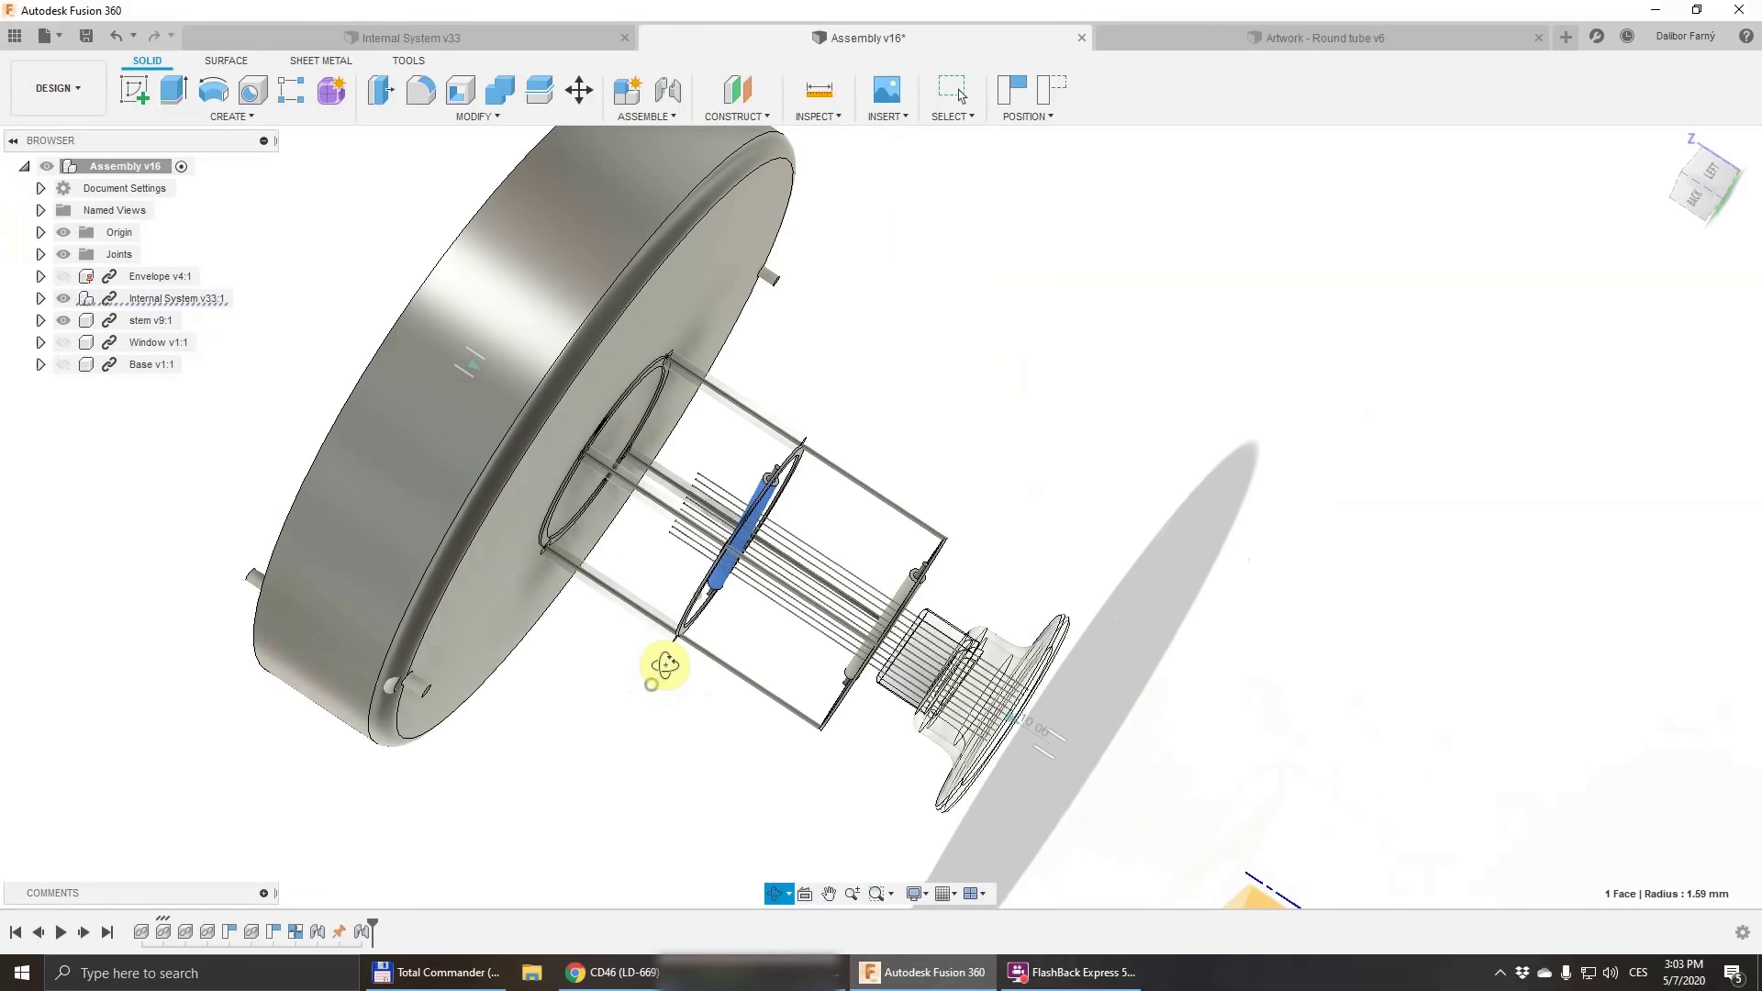
Step: Show Envelope v4:1 around the assembly and view the open disc end
{"action": "left_click", "coordinate": [63, 277]}
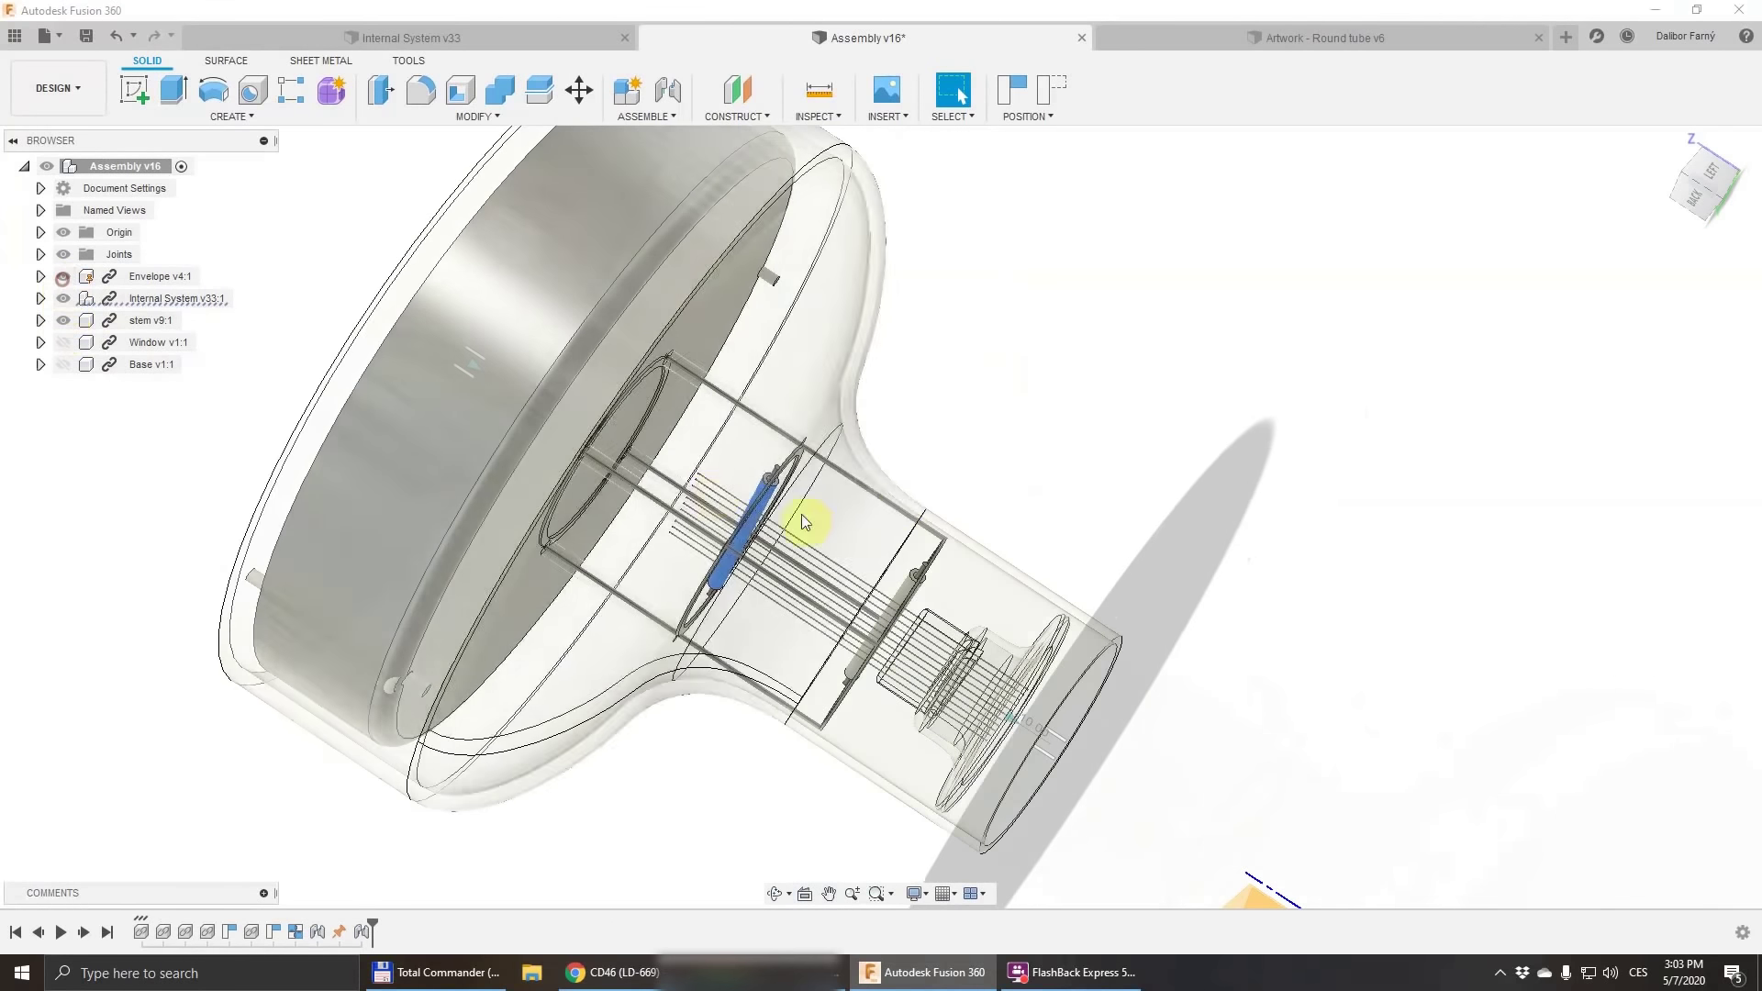
{"action": "left_click", "coordinate": [1186, 376]}
{"action": "scroll", "coordinate": [1108, 449], "scroll_direction": "up", "scroll_amount": 1}
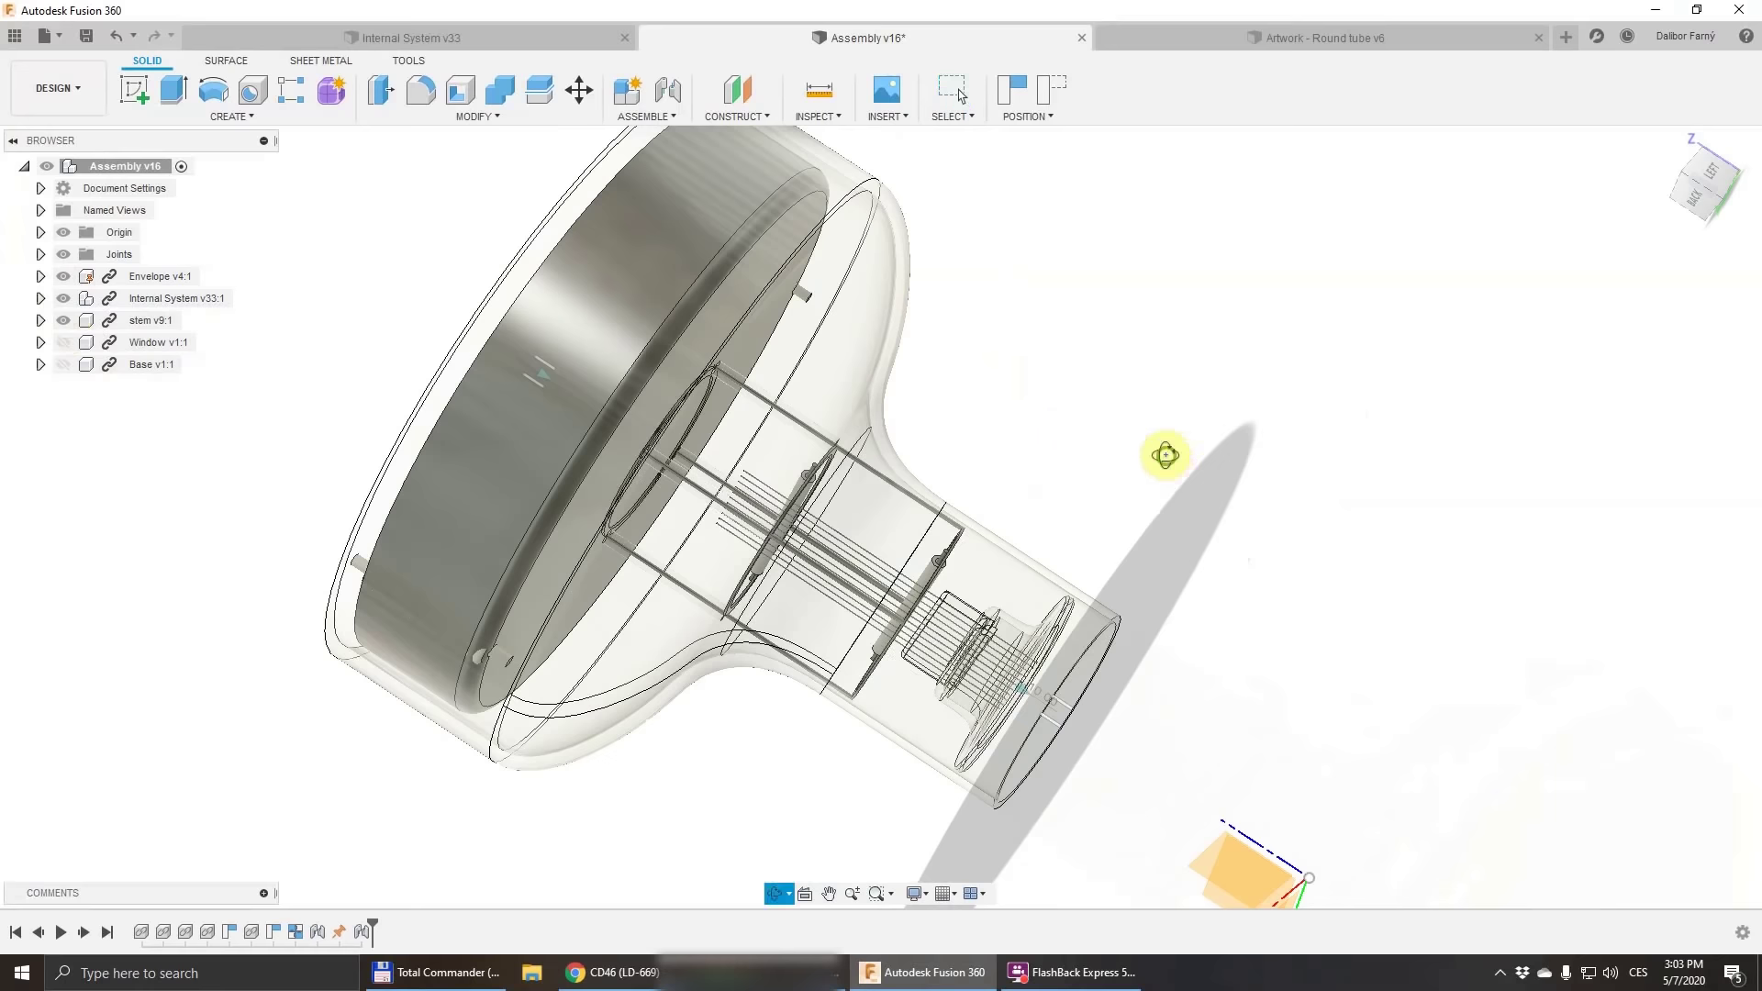
{"action": "left_click_drag", "start_coordinate": [1165, 455], "coordinate": [1164, 515]}
{"action": "key", "text": "Escape"}
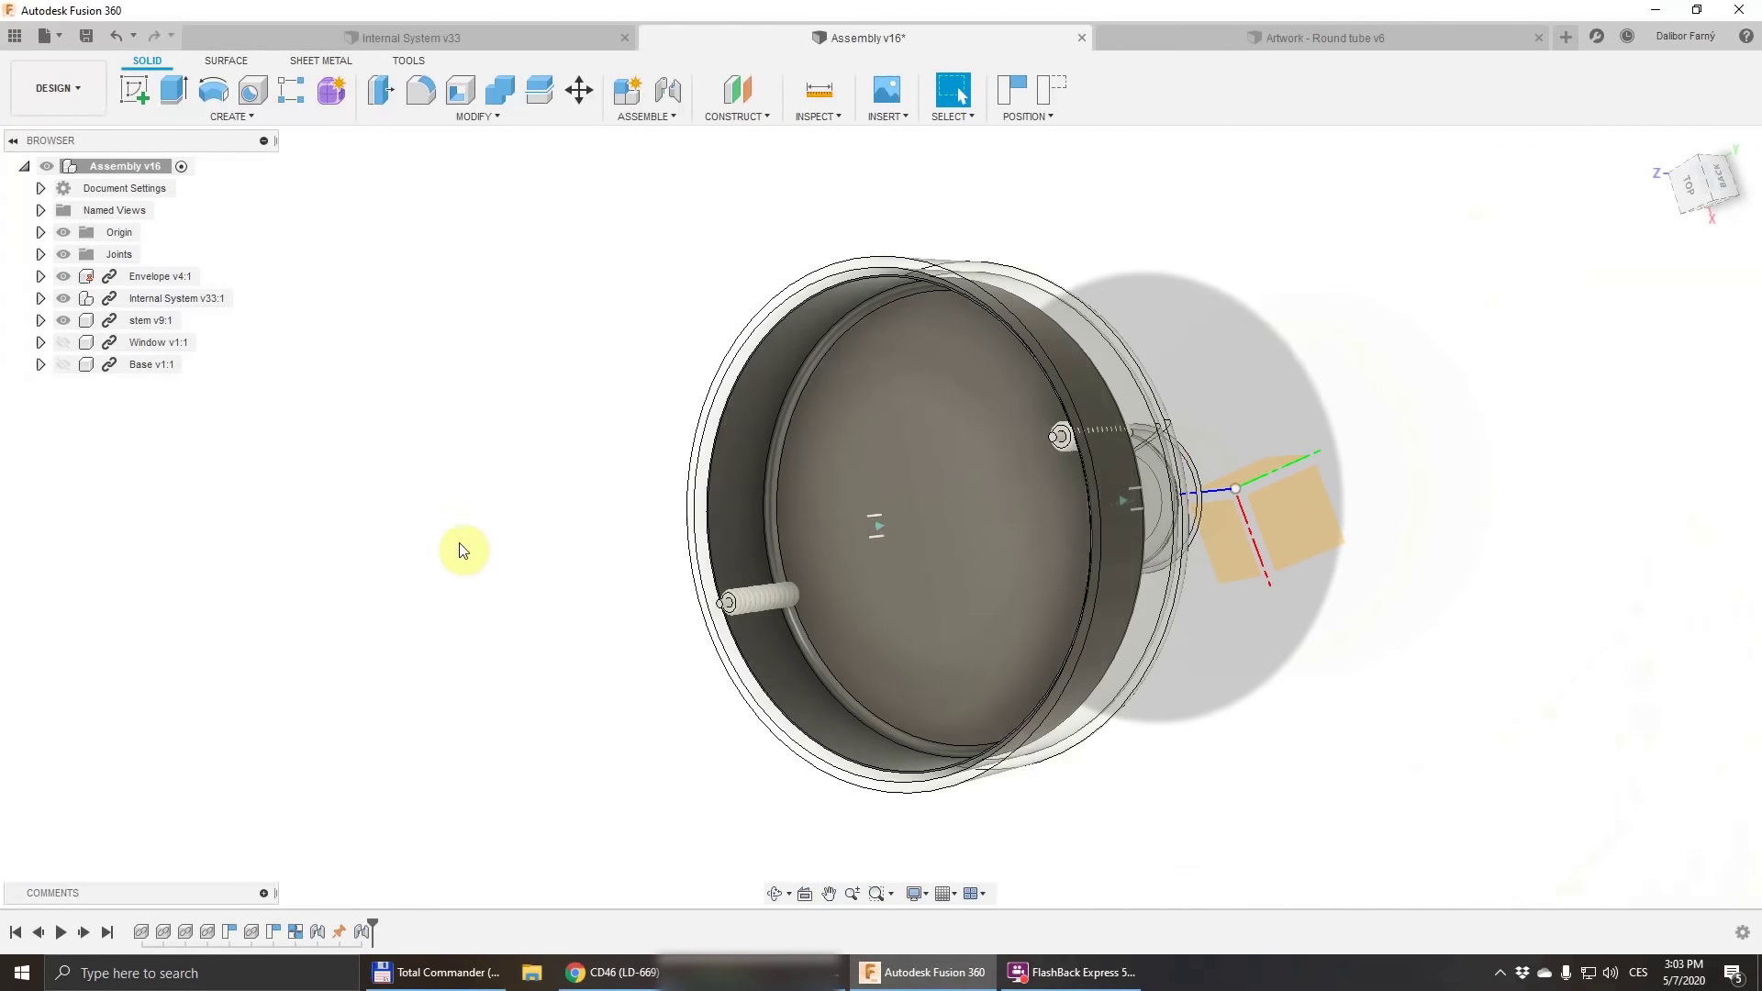
Step: Orbit and pan to inspect the tube's side and bottom opening
{"action": "mouse_move", "coordinate": [971, 510]}
{"action": "left_mouse_down"}
{"action": "mouse_move", "coordinate": [1079, 580]}
{"action": "mouse_move", "coordinate": [952, 532]}
{"action": "left_mouse_up"}
{"action": "scroll", "coordinate": [953, 533], "scroll_direction": "down", "scroll_amount": 3}
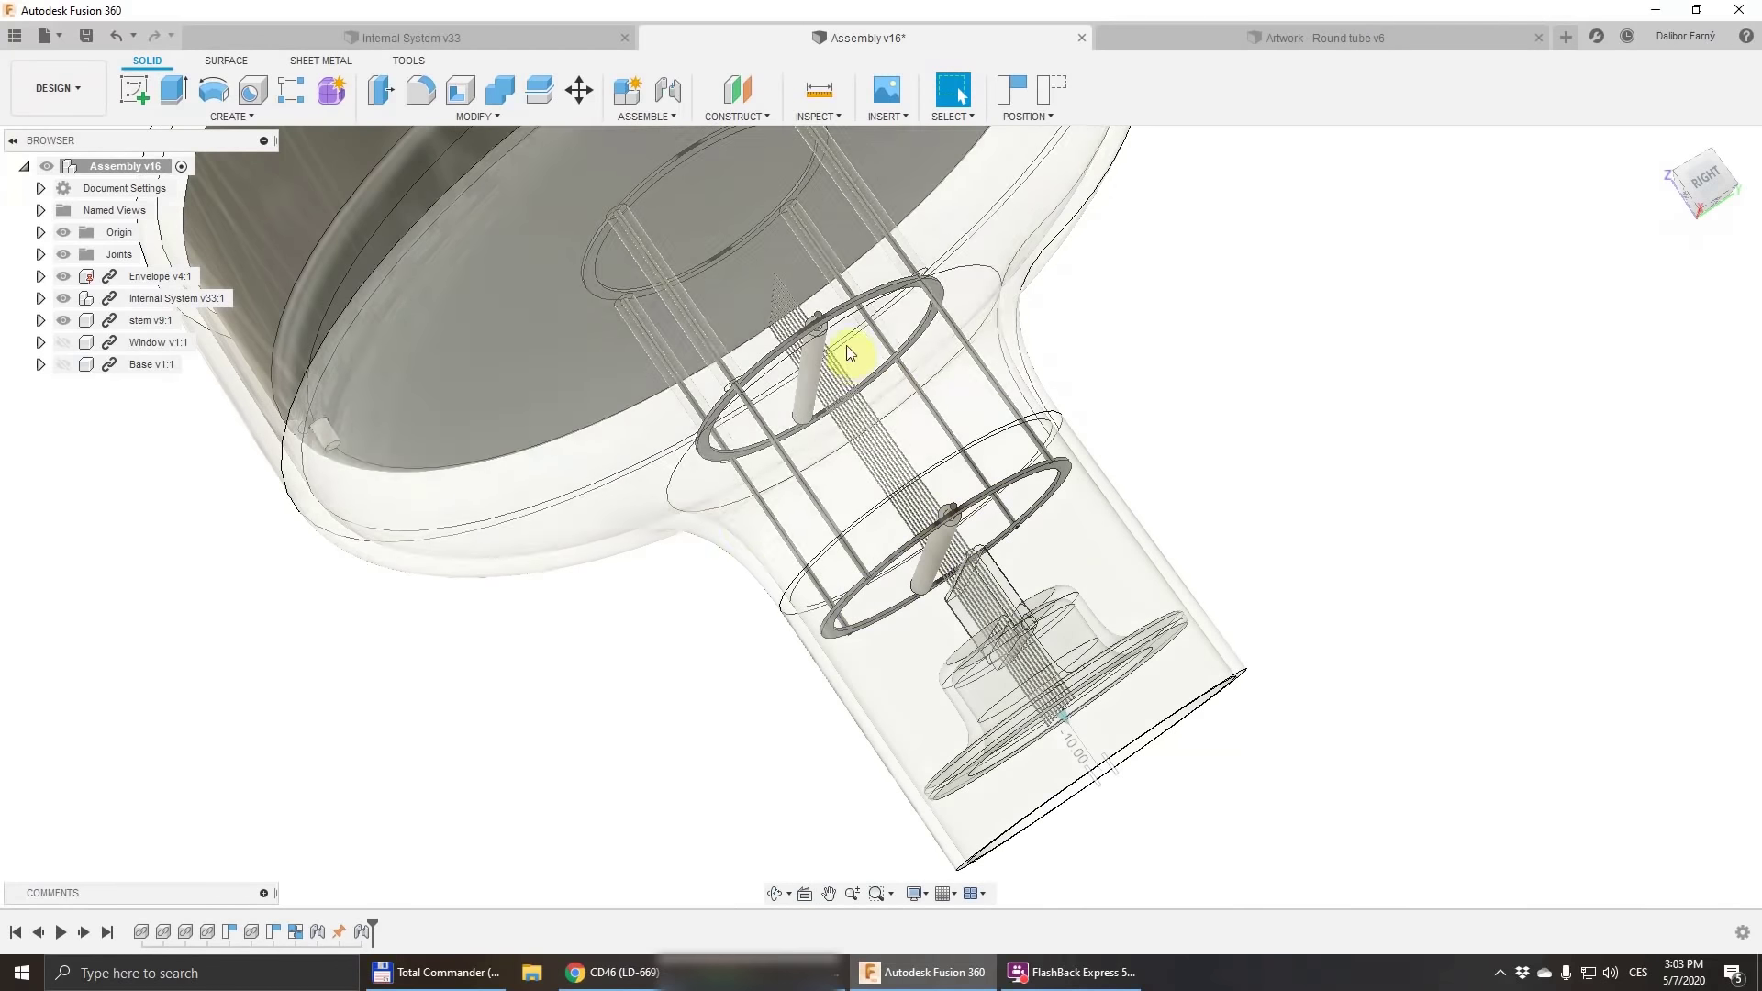
{"action": "left_click_drag", "start_coordinate": [1113, 684], "coordinate": [1109, 744]}
{"action": "left_click_drag", "start_coordinate": [893, 424], "coordinate": [904, 483]}
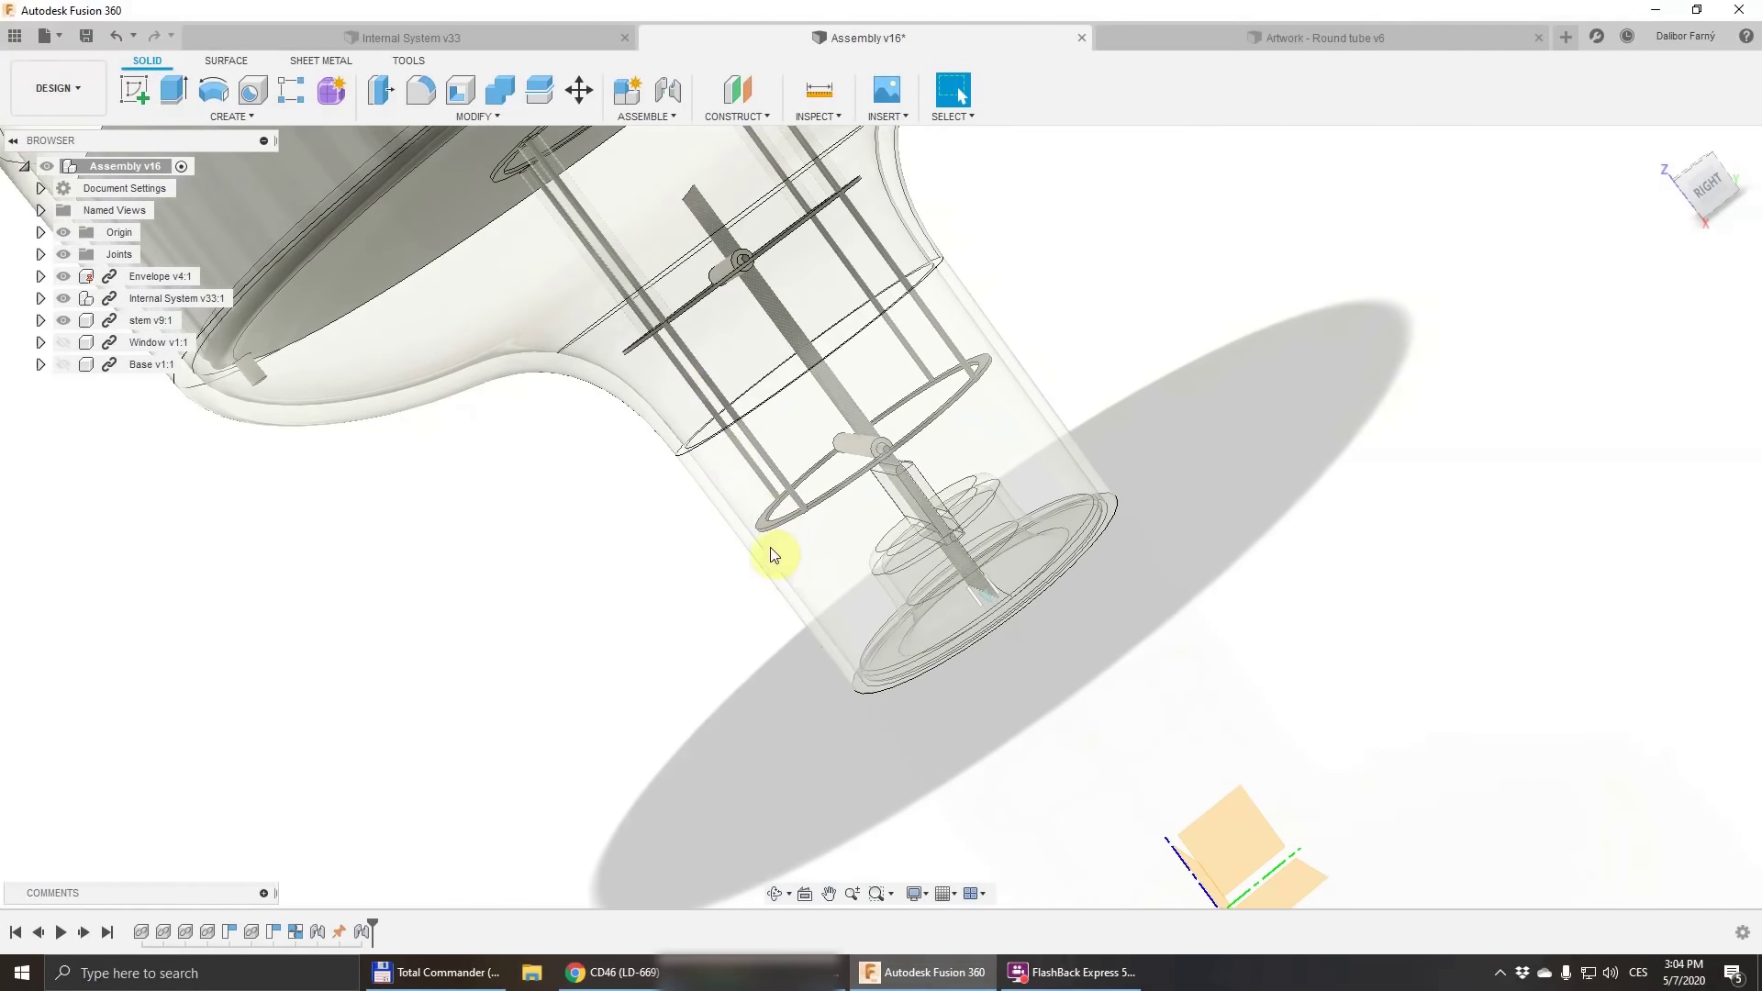
{"action": "left_click_drag", "start_coordinate": [734, 363], "coordinate": [759, 395]}
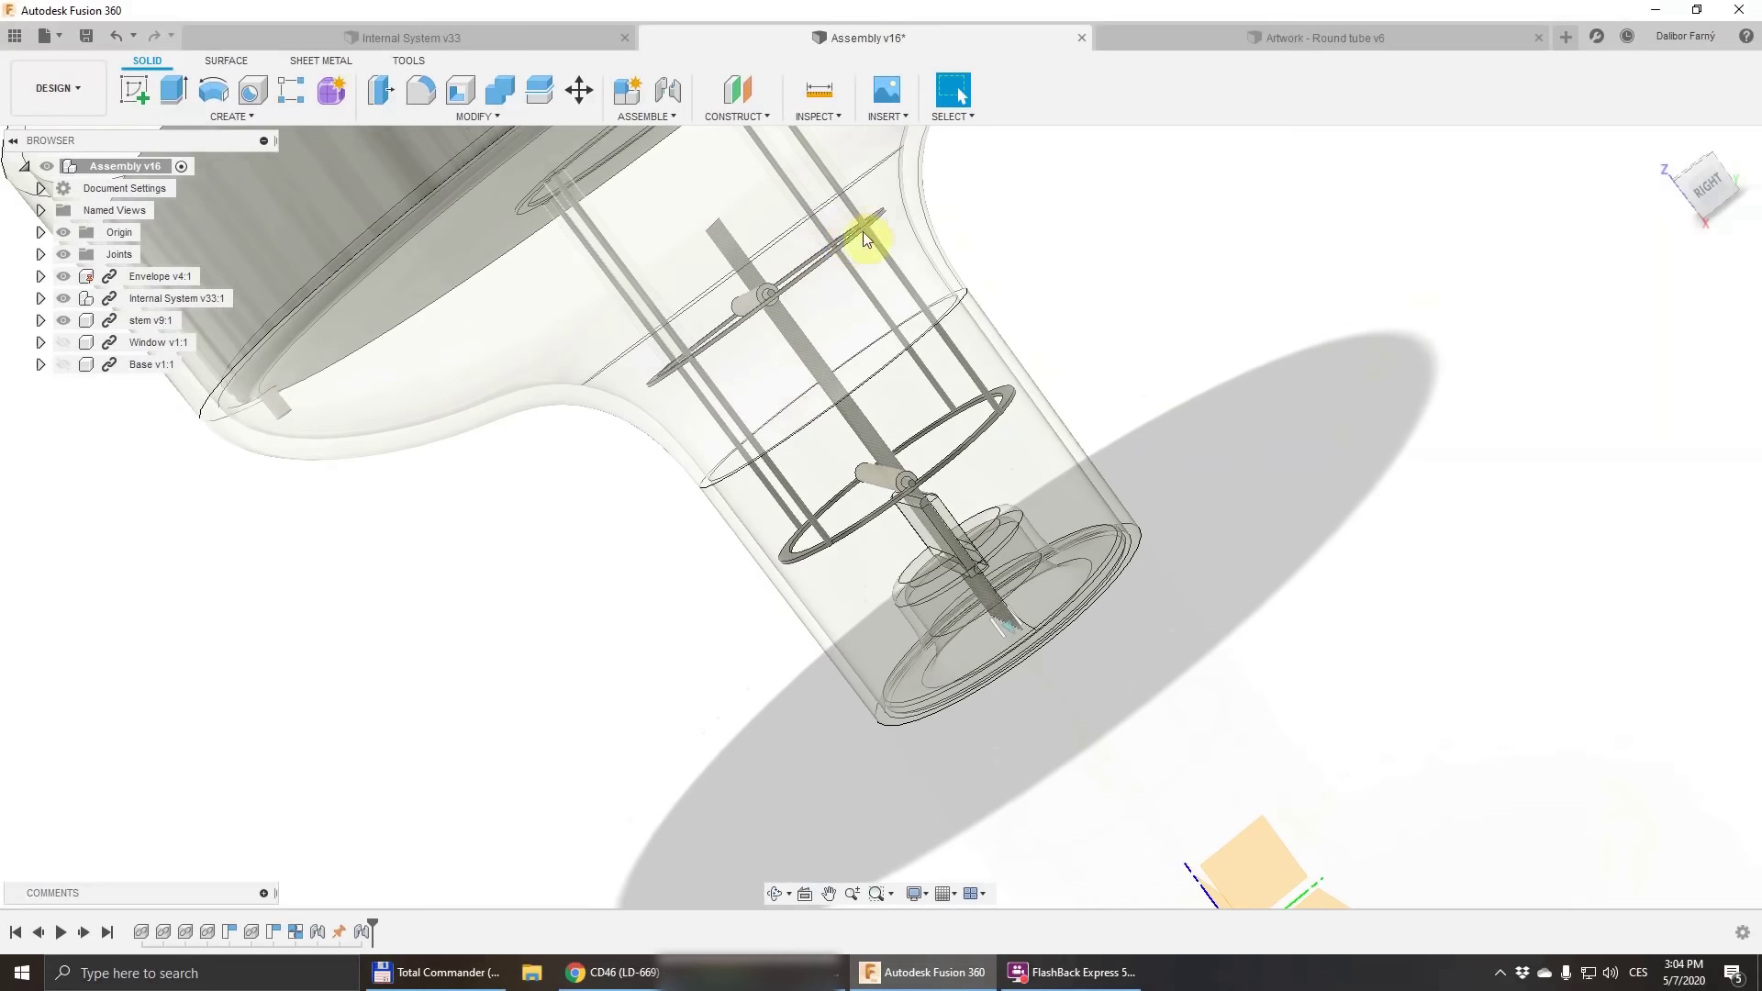
{"action": "left_click_drag", "start_coordinate": [808, 312], "coordinate": [809, 276]}
{"action": "key", "text": "Escape"}
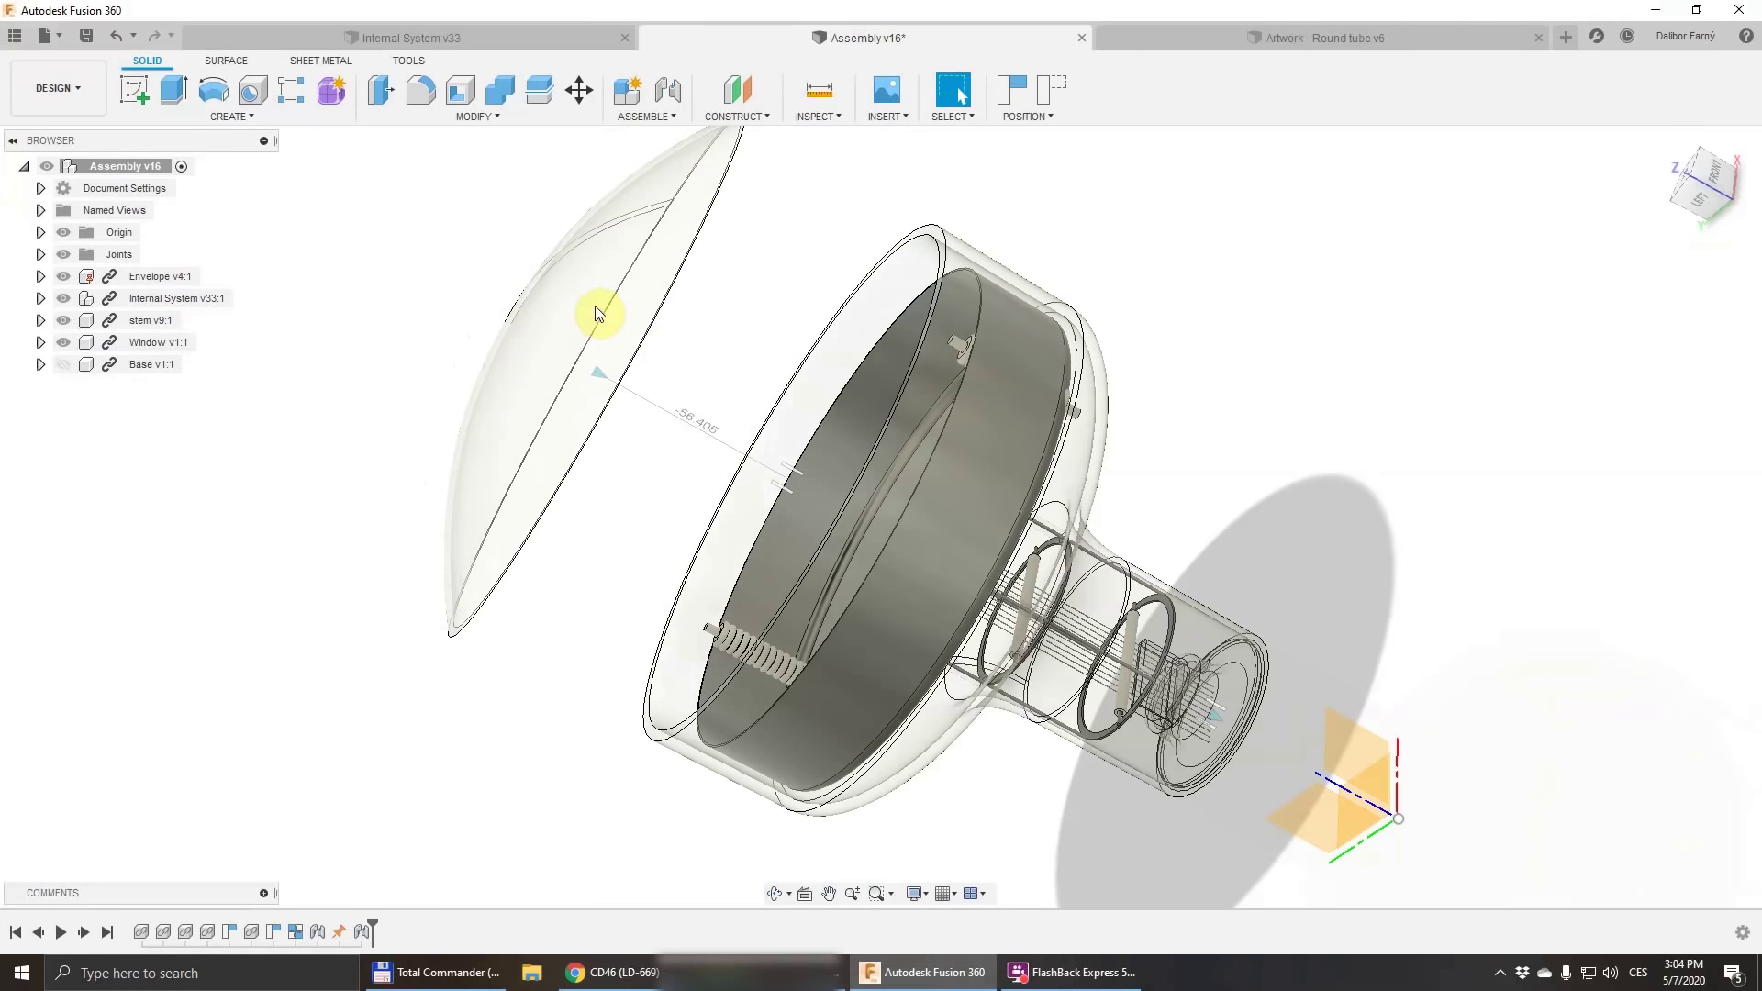
Step: Drag the front window dome along its axis until it seats on the glass envelope
{"action": "left_click_drag", "start_coordinate": [597, 307], "coordinate": [835, 404]}
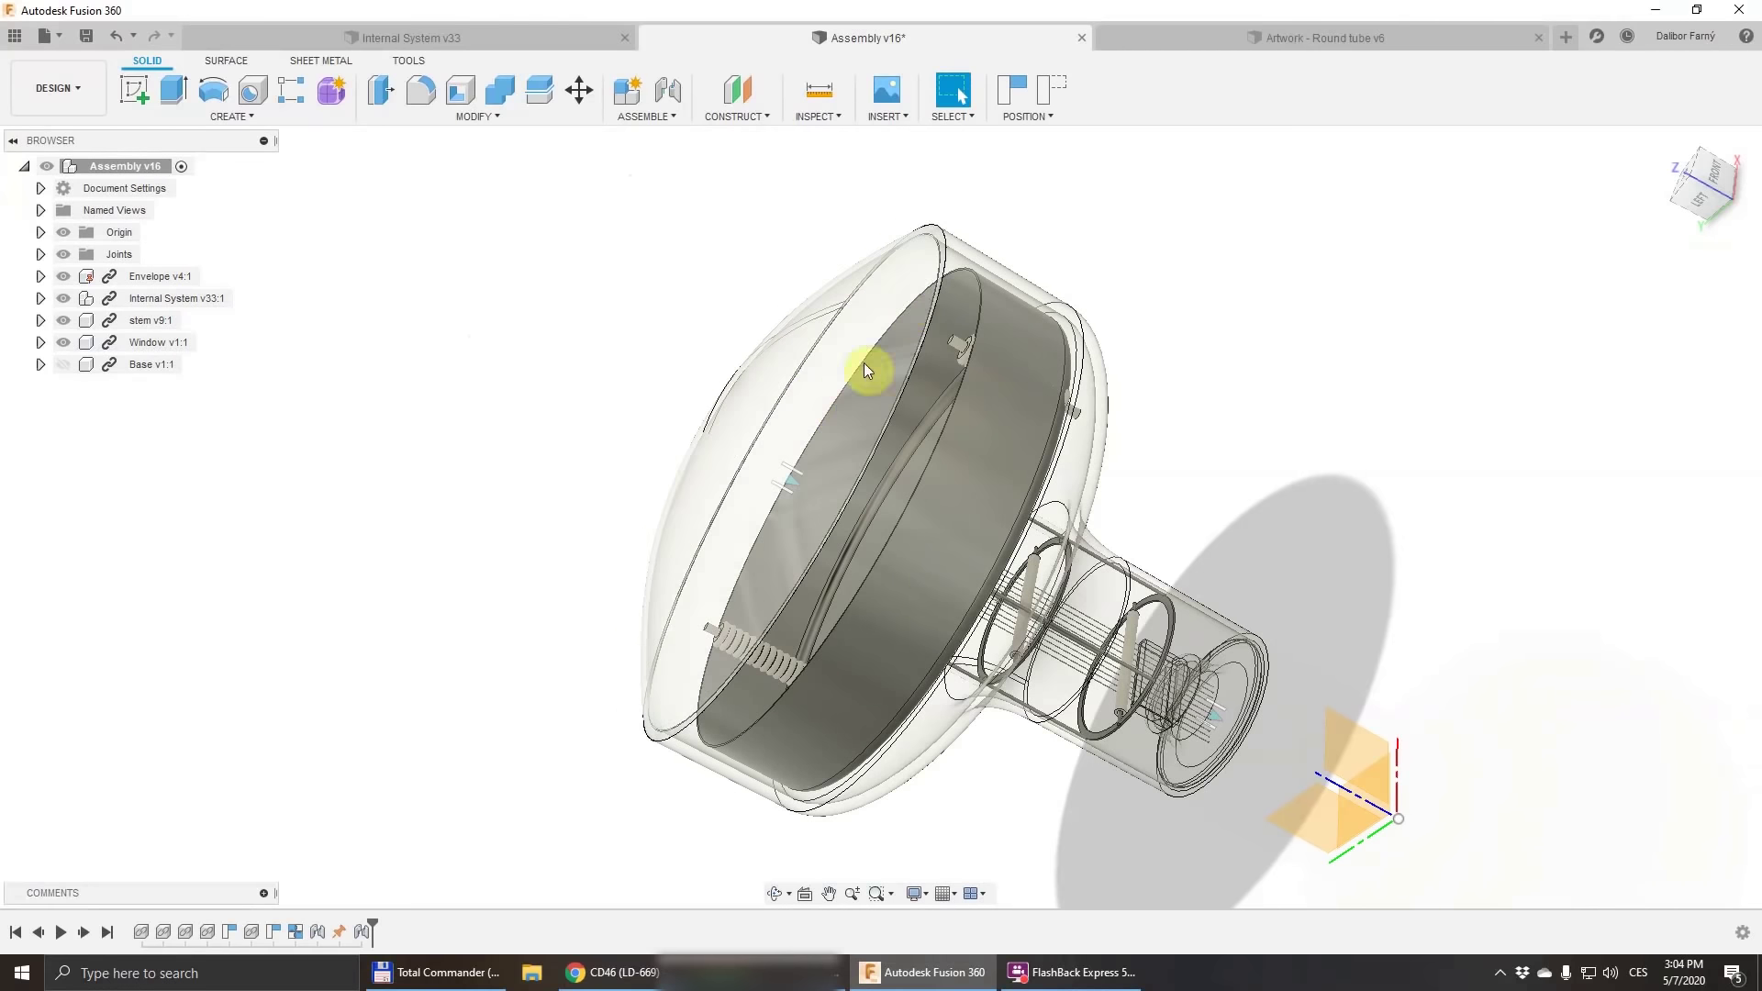
{"action": "left_click_drag", "start_coordinate": [865, 315], "coordinate": [860, 392]}
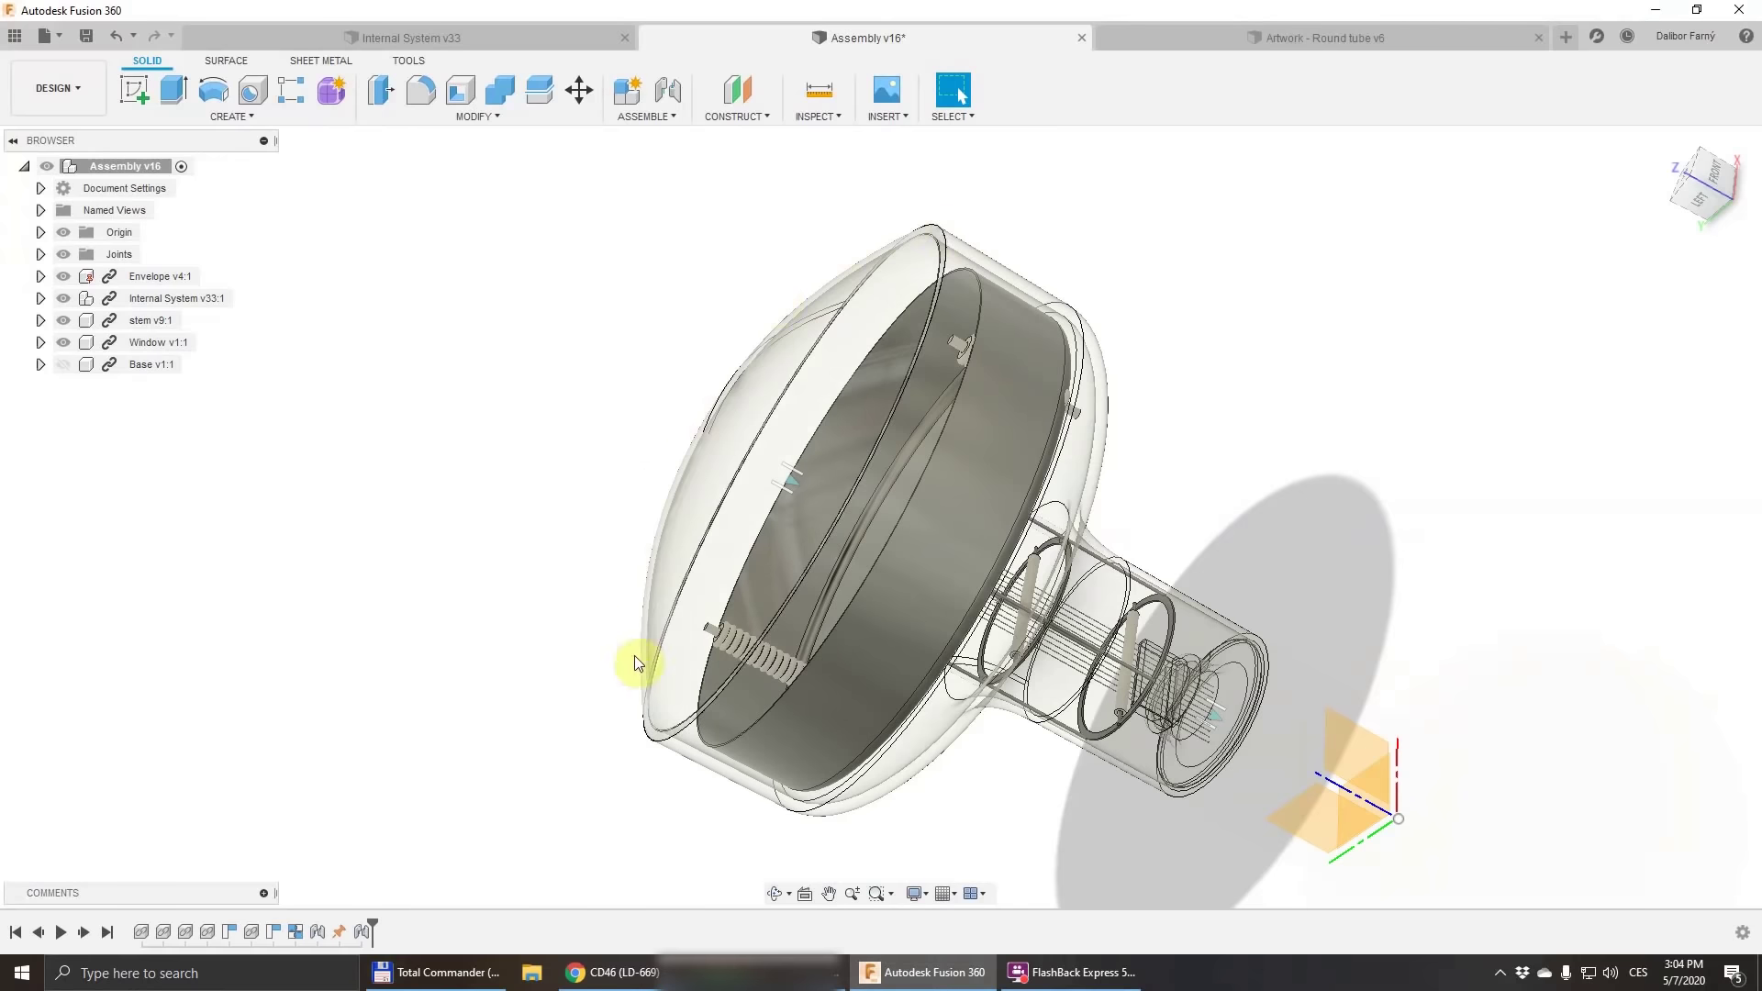
{"action": "left_click_drag", "start_coordinate": [973, 462], "coordinate": [890, 471]}
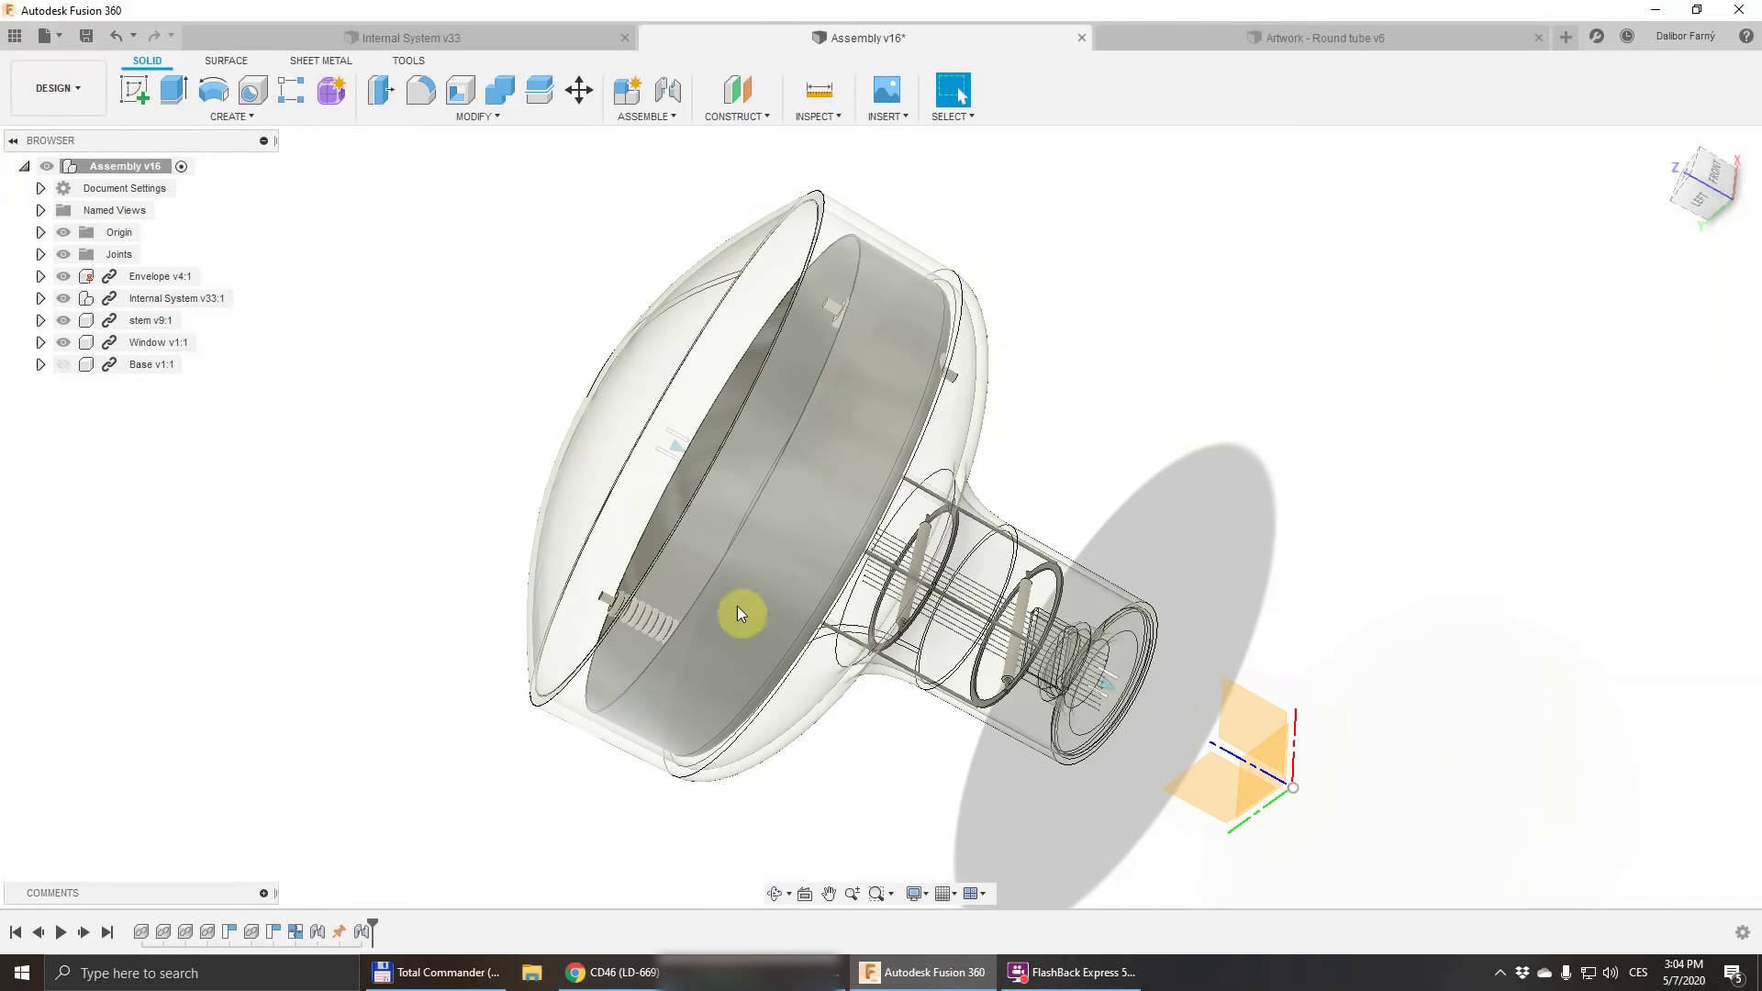
{"action": "left_click_drag", "start_coordinate": [1008, 609], "coordinate": [975, 525]}
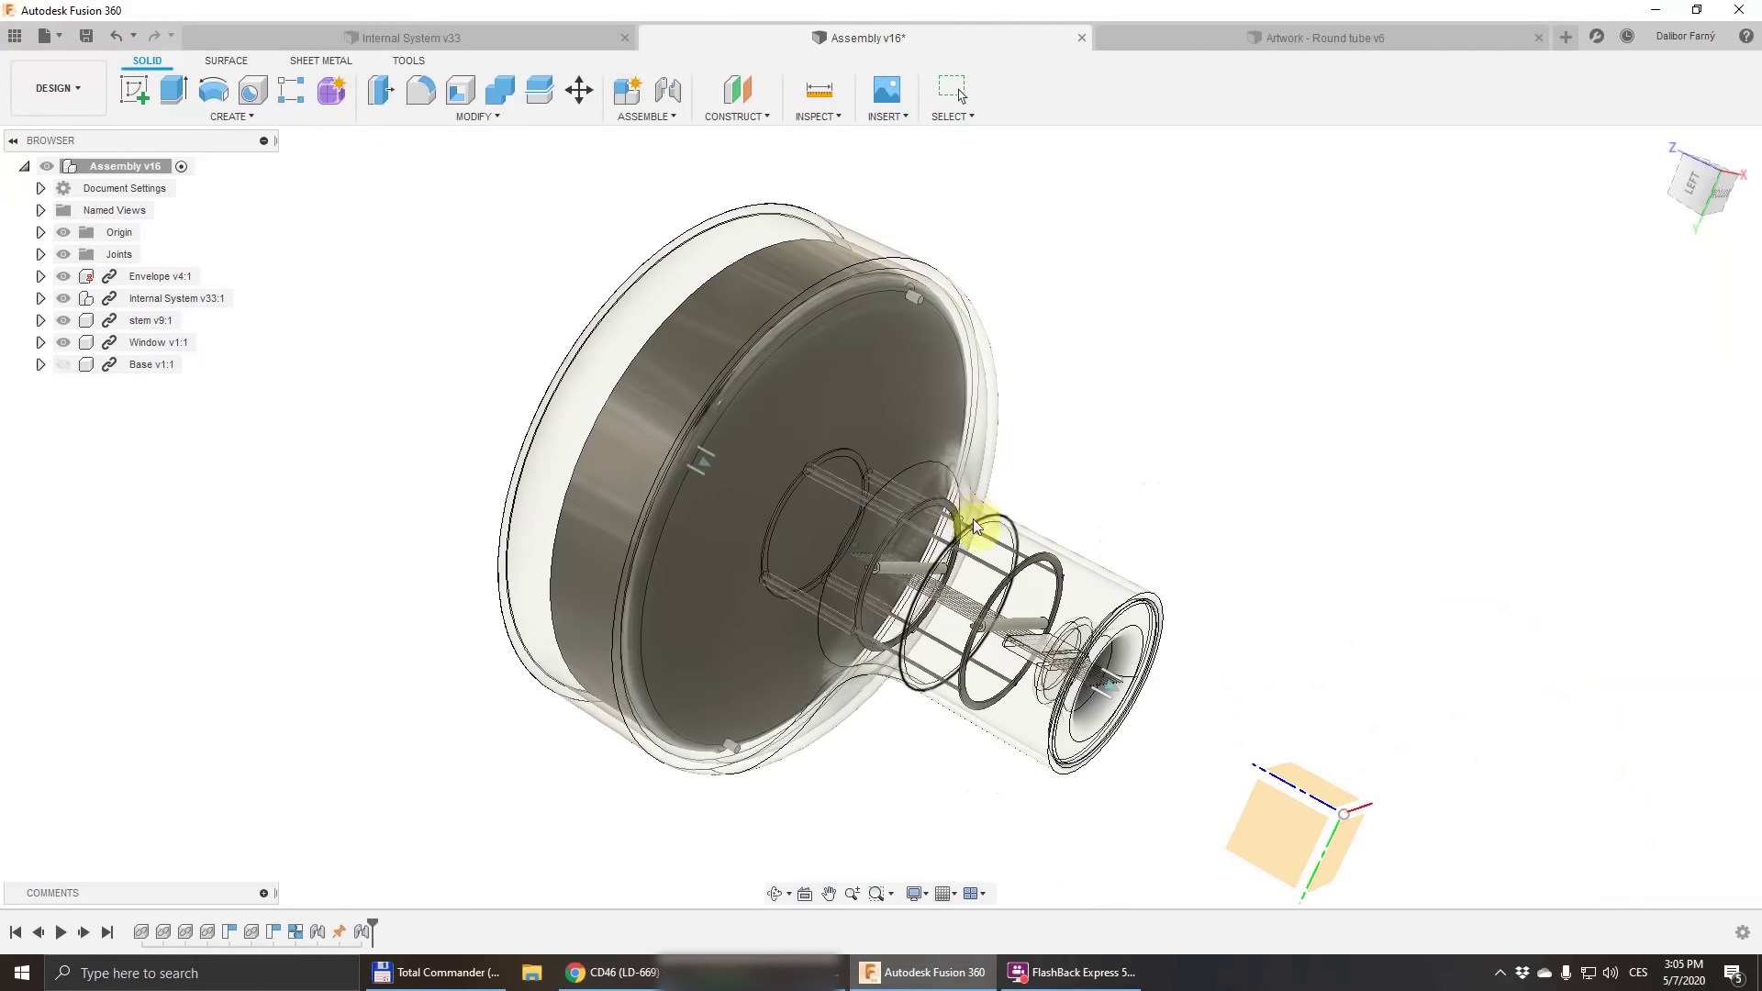
{"action": "left_click_drag", "start_coordinate": [786, 449], "coordinate": [940, 590]}
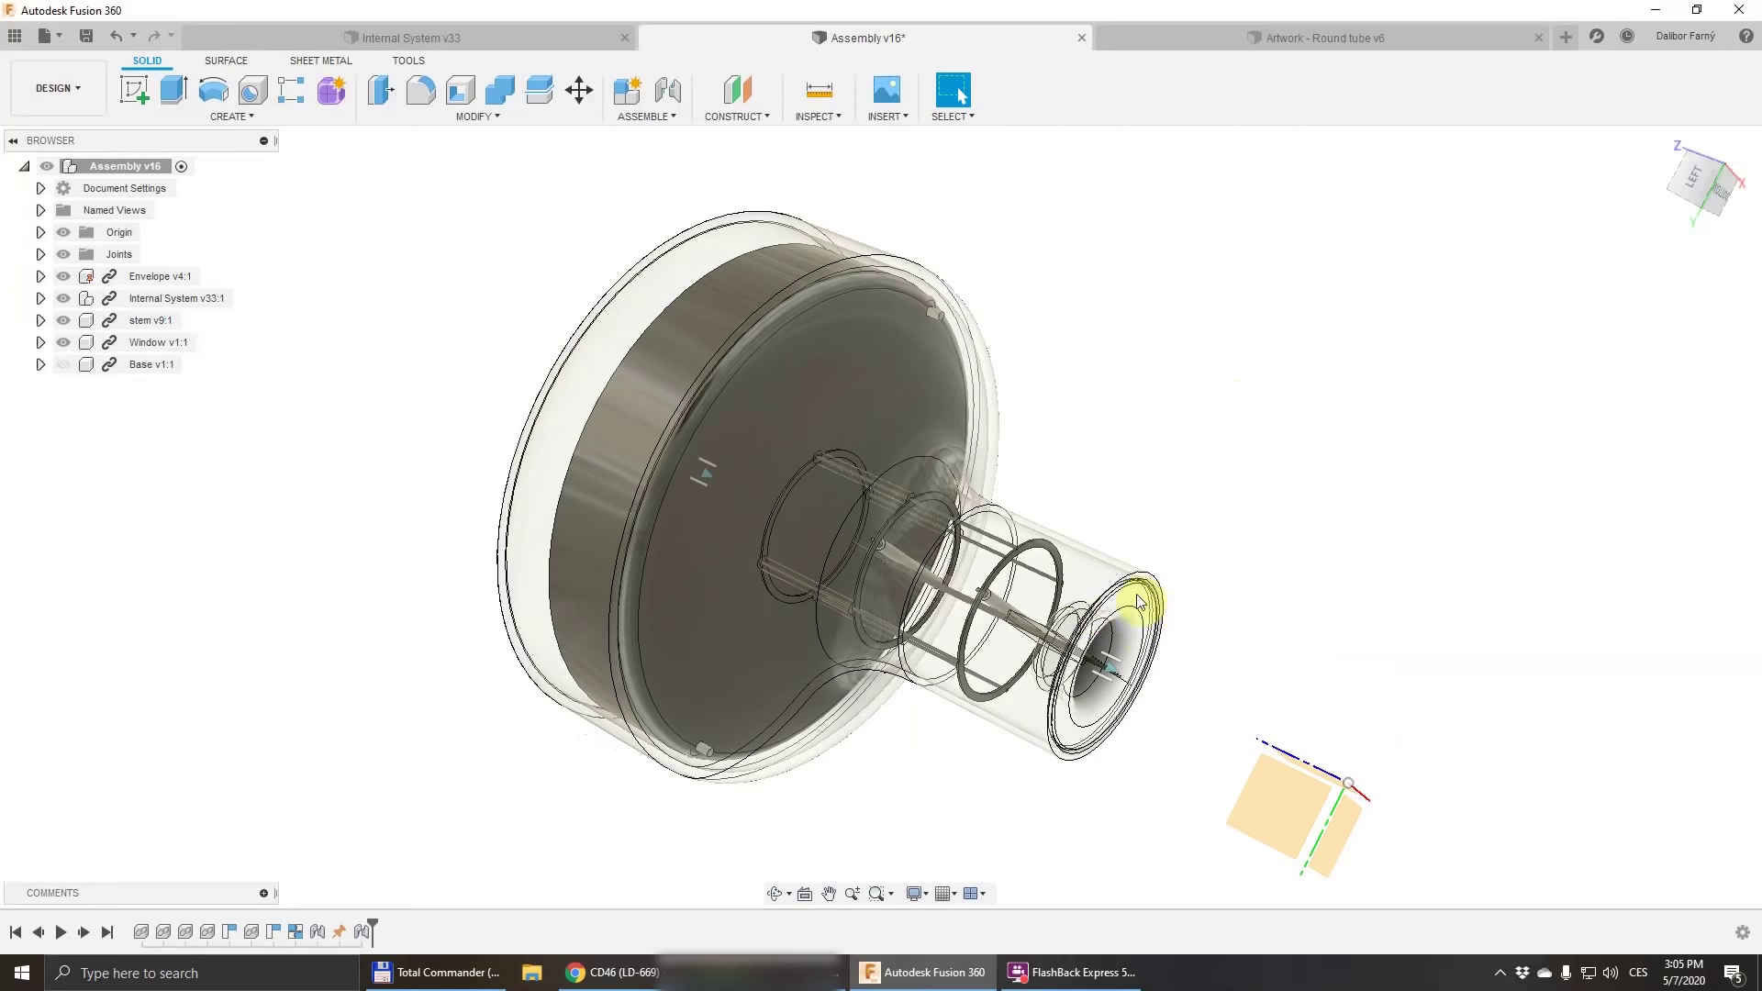
Step: Slide the internal system further along the tube inside the envelope
{"action": "left_click_drag", "start_coordinate": [1138, 620], "coordinate": [1050, 605]}
{"action": "left_click_drag", "start_coordinate": [927, 503], "coordinate": [720, 487]}
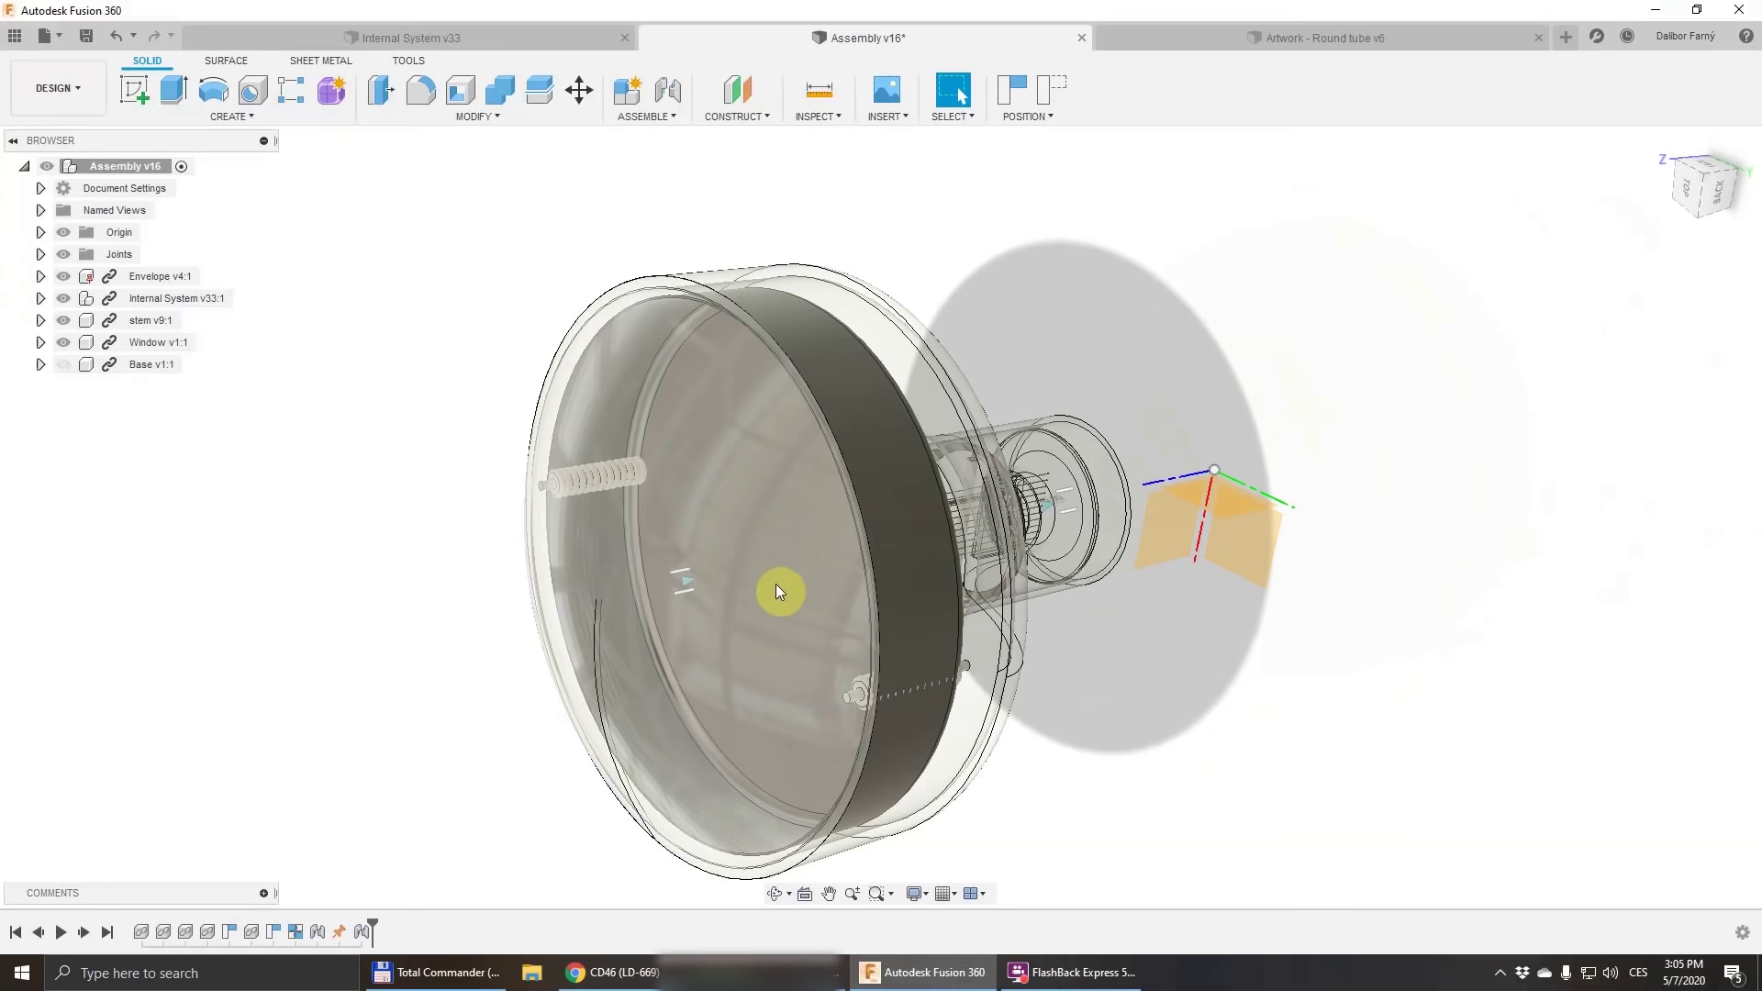
{"action": "left_click_drag", "start_coordinate": [775, 590], "coordinate": [631, 441]}
{"action": "key", "text": "Escape"}
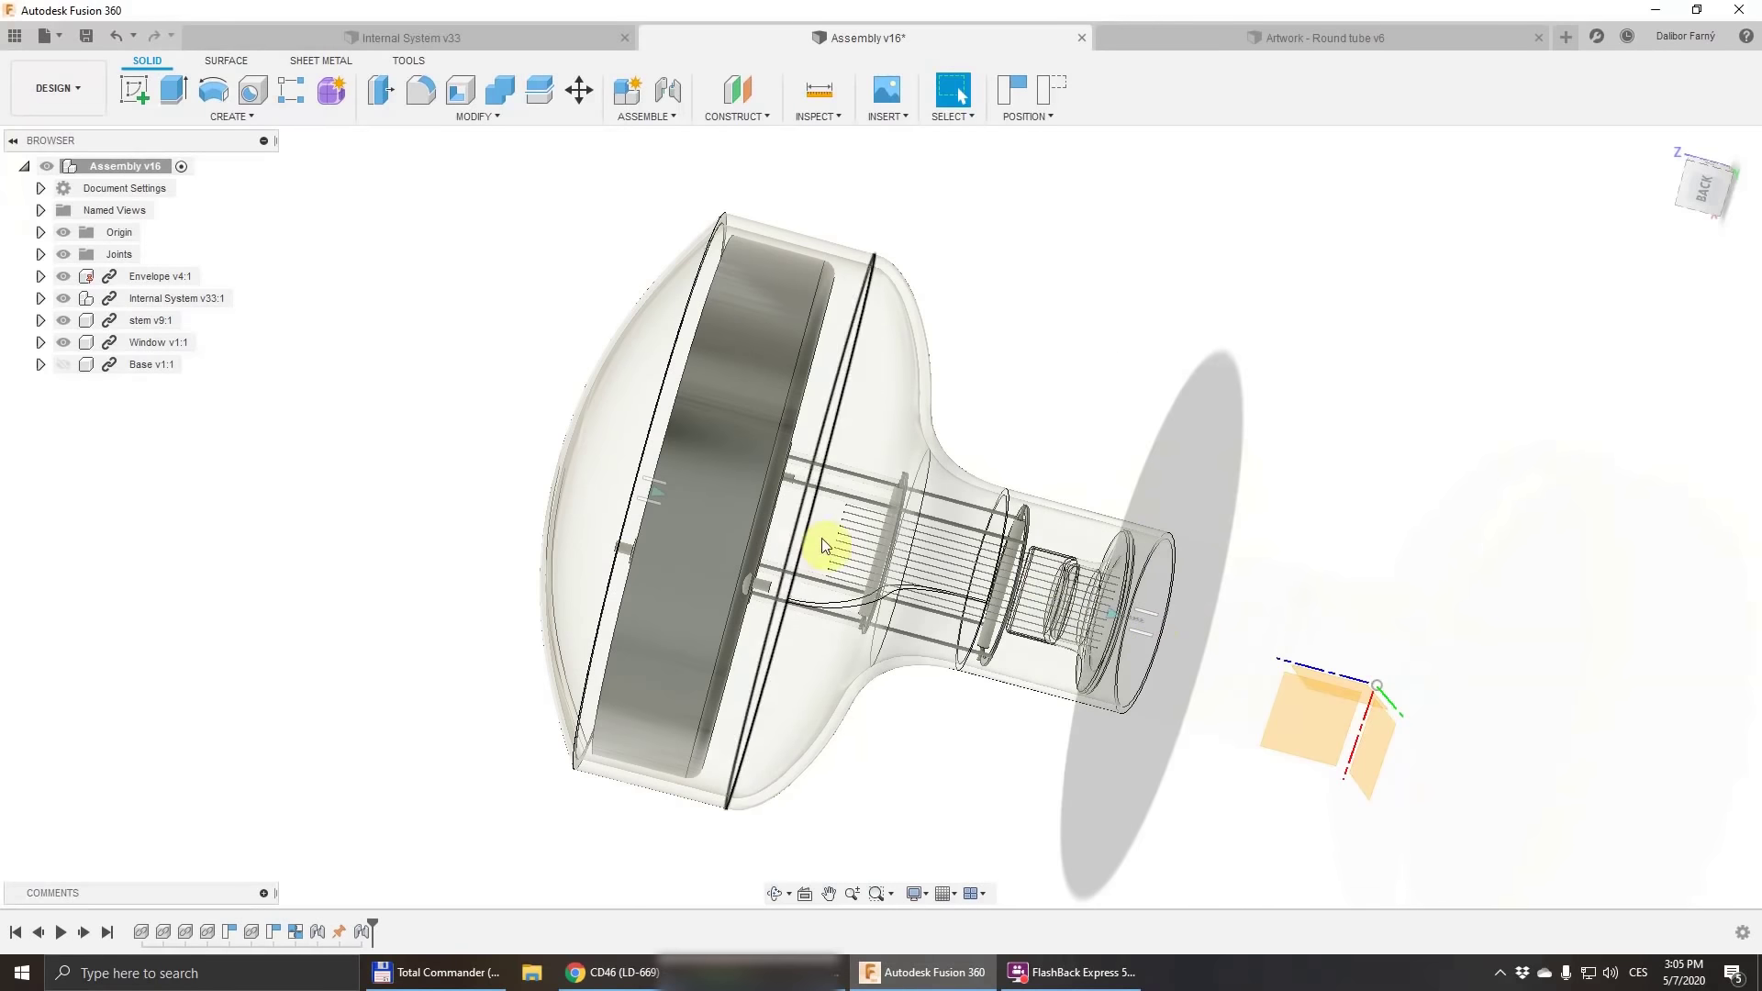
{"action": "left_click_drag", "start_coordinate": [822, 547], "coordinate": [745, 321]}
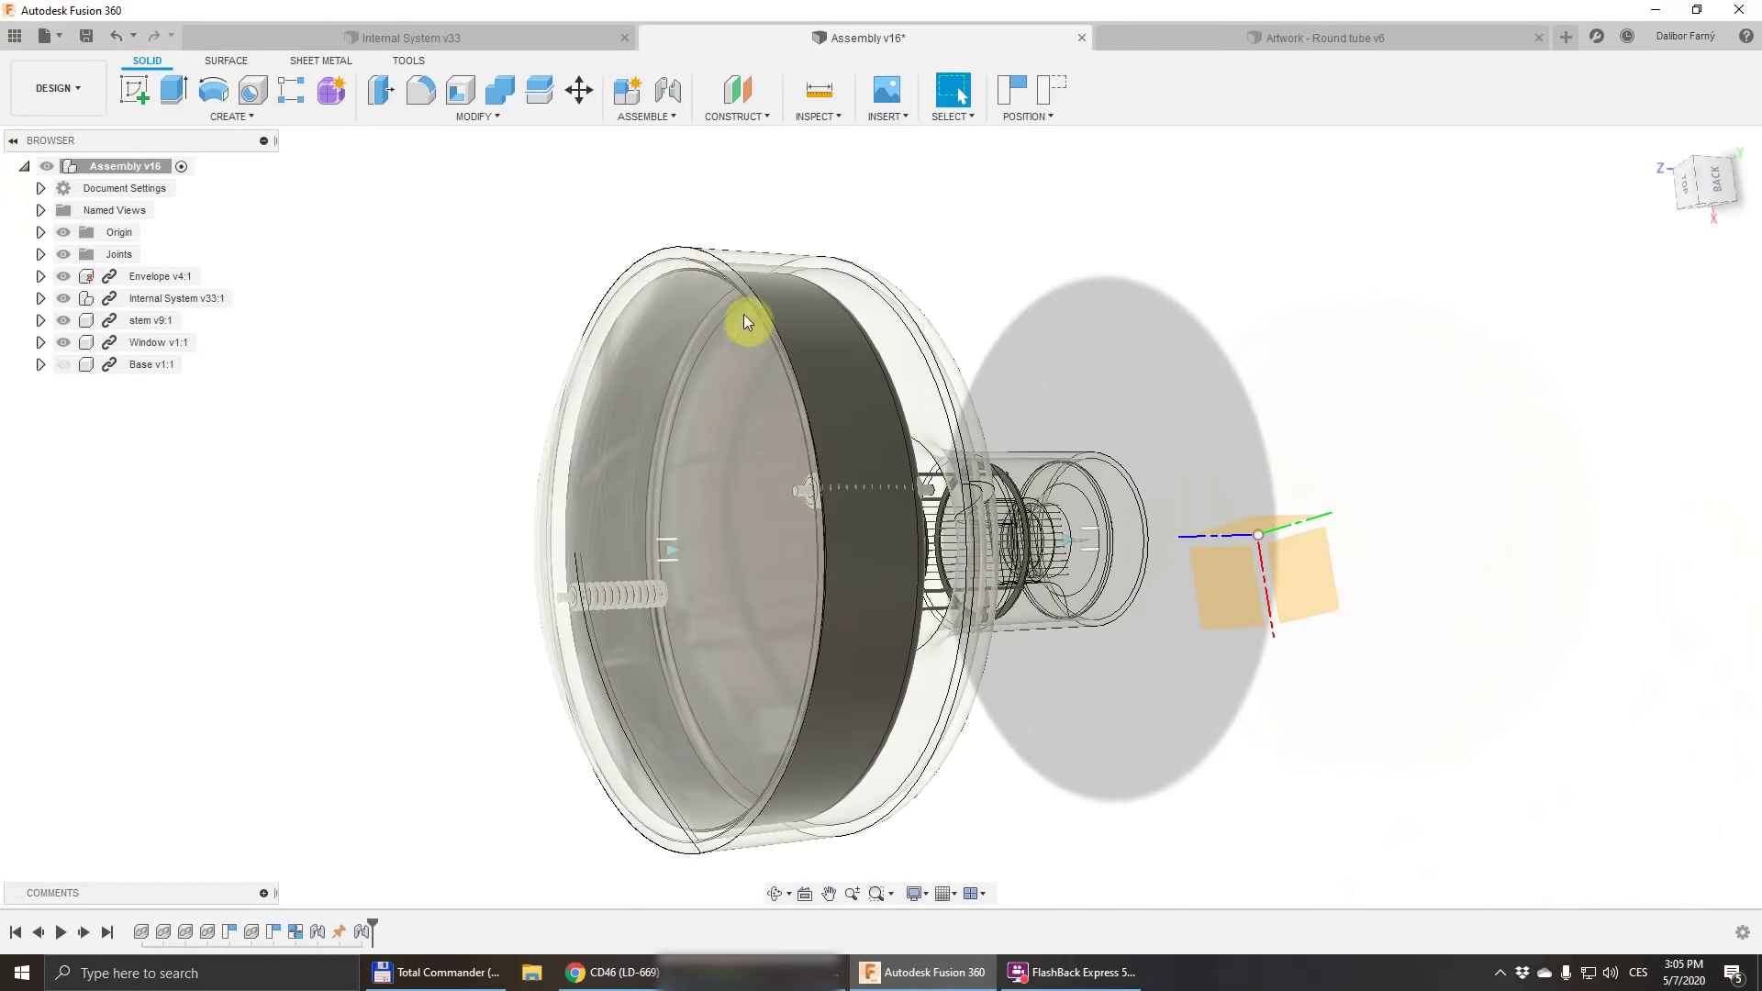
{"action": "left_click_drag", "start_coordinate": [826, 558], "coordinate": [1101, 603]}
{"action": "key", "text": "Escape"}
{"action": "key", "text": "Escape"}
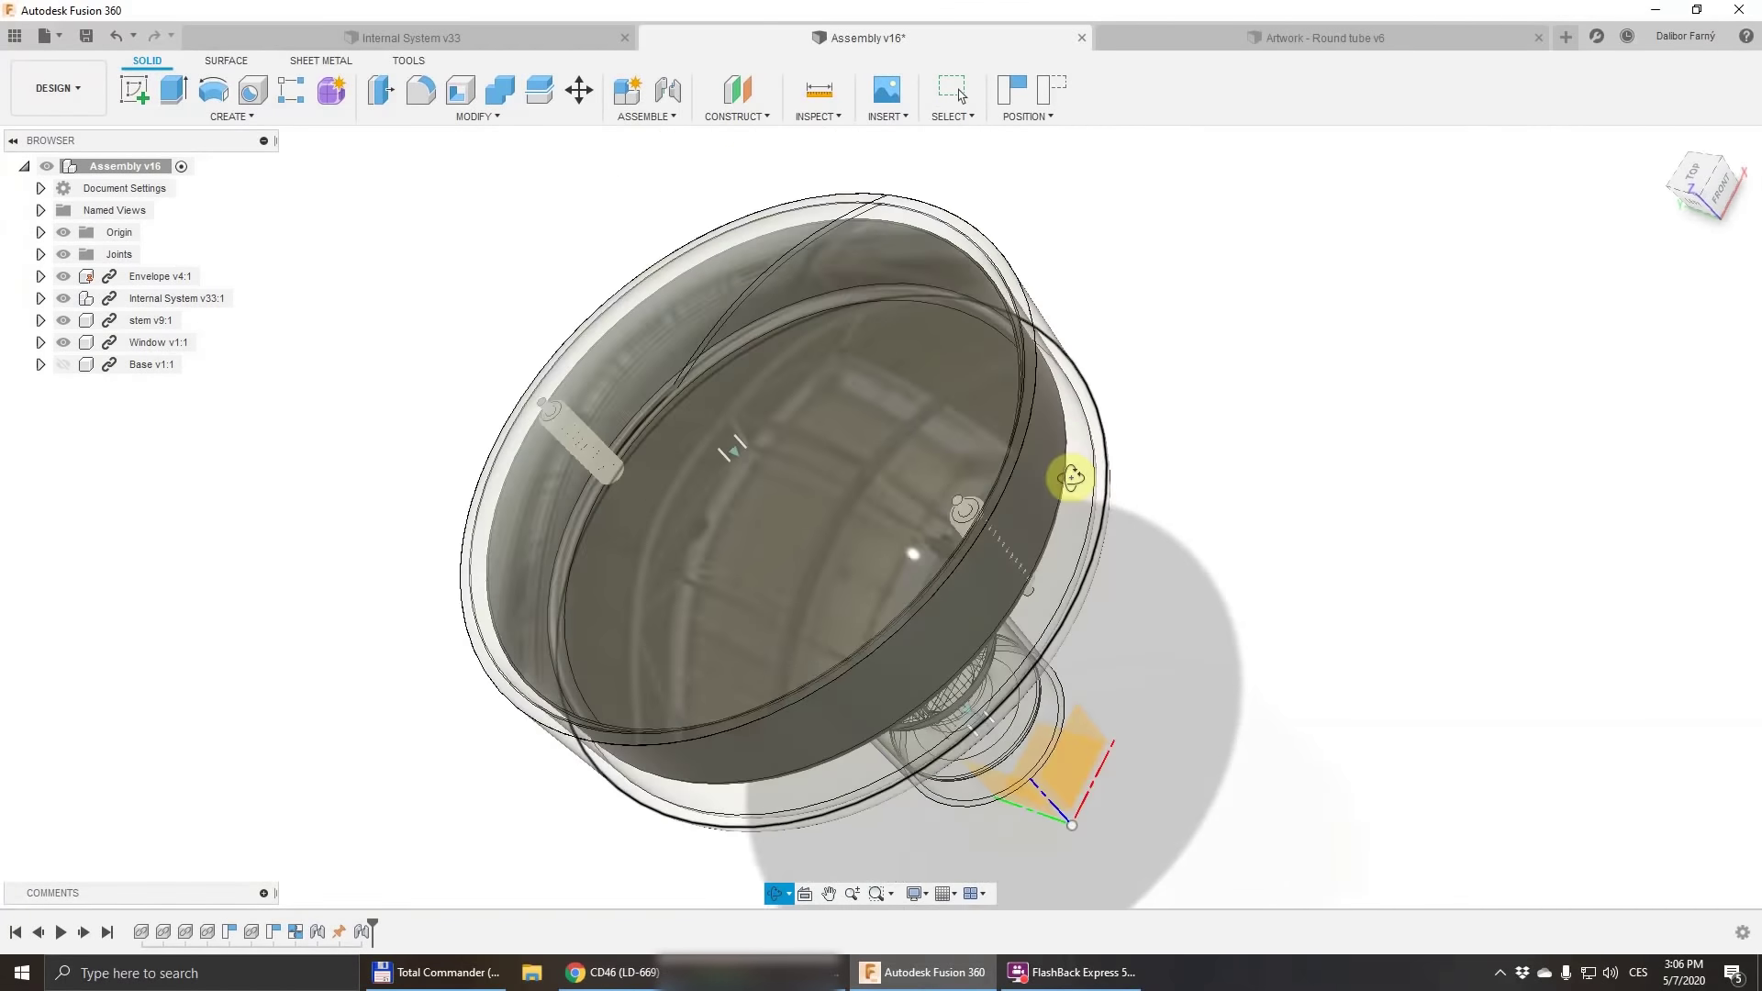
{"action": "key", "text": "Escape"}
{"action": "left_click_drag", "start_coordinate": [725, 532], "coordinate": [903, 369]}
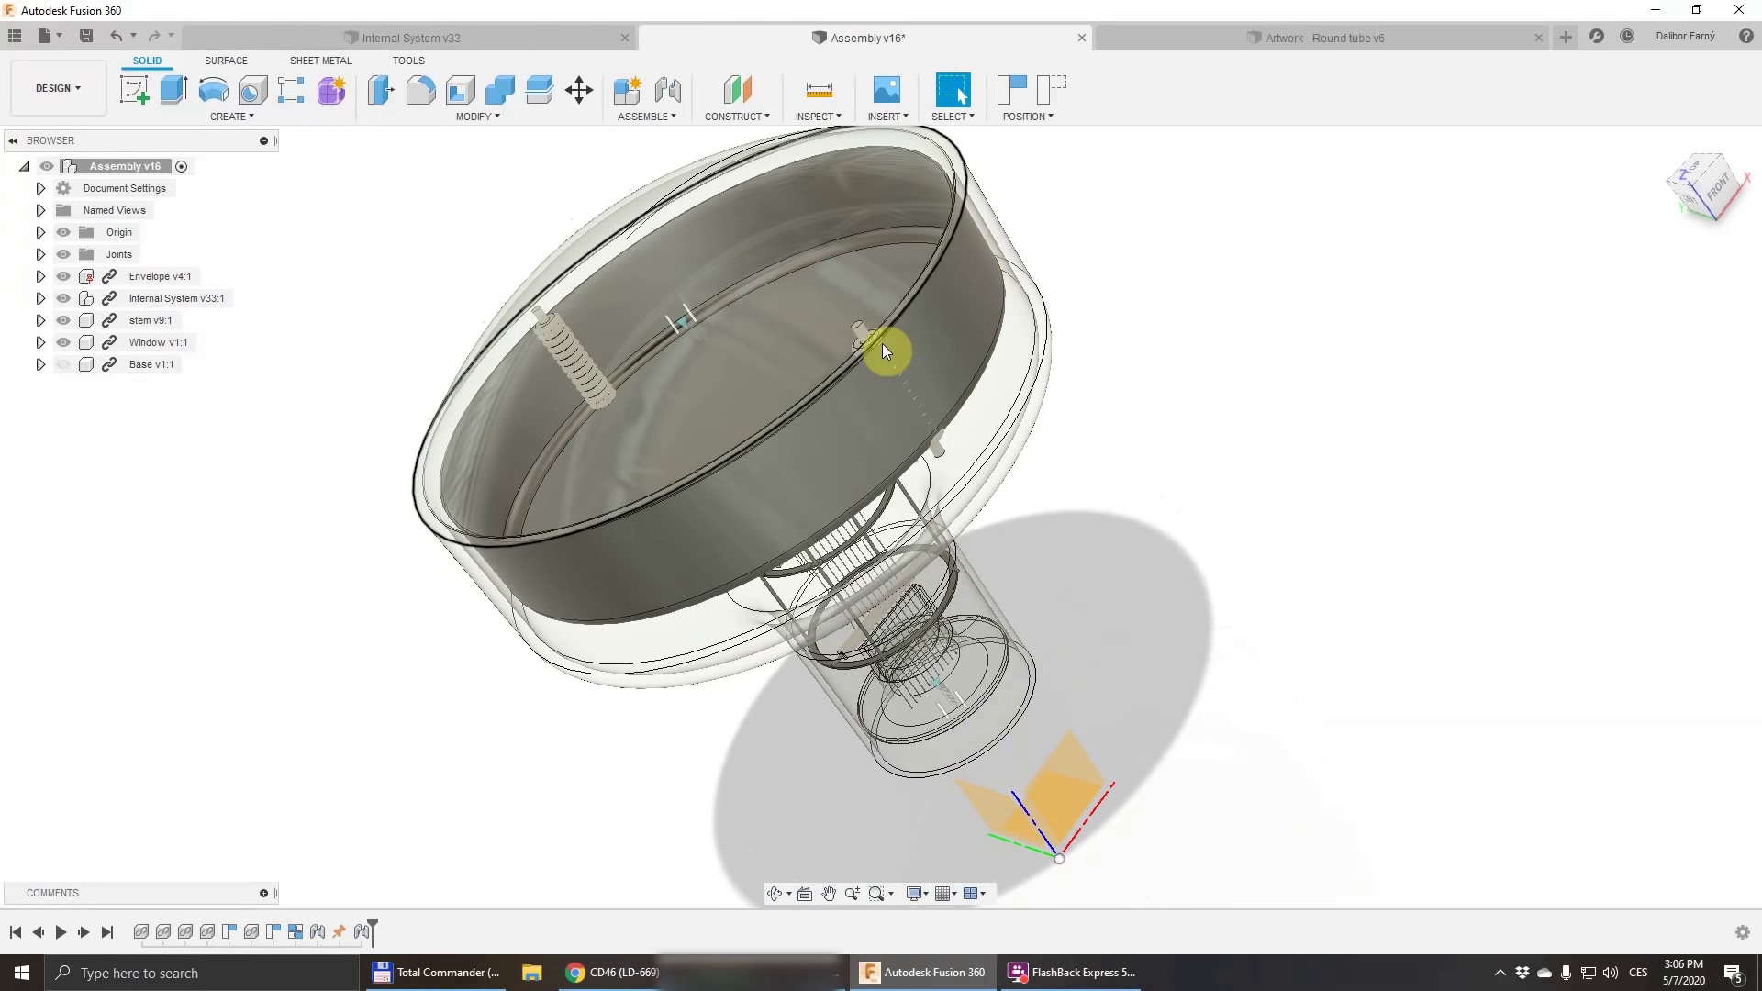
{"action": "left_click_drag", "start_coordinate": [918, 393], "coordinate": [912, 382]}
{"action": "mouse_move", "coordinate": [803, 479]}
{"action": "left_mouse_down"}
{"action": "mouse_move", "coordinate": [803, 499]}
{"action": "mouse_move", "coordinate": [772, 490]}
{"action": "left_mouse_up"}
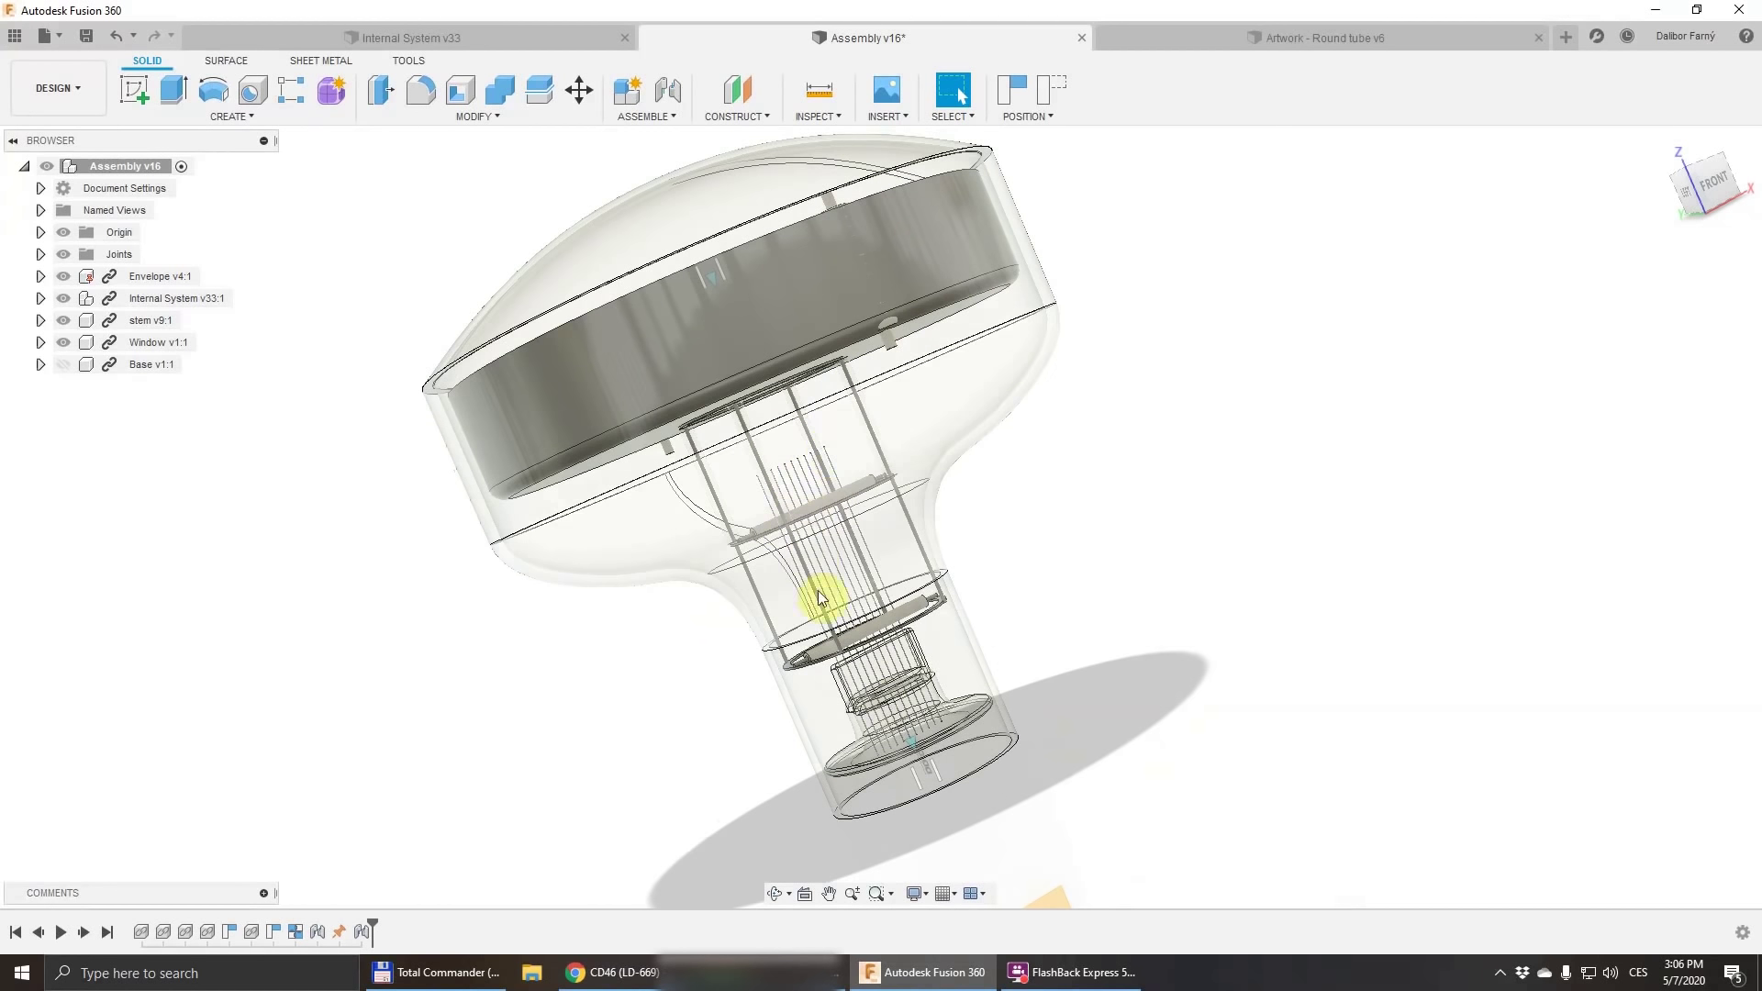
{"action": "left_click_drag", "start_coordinate": [857, 283], "coordinate": [897, 330]}
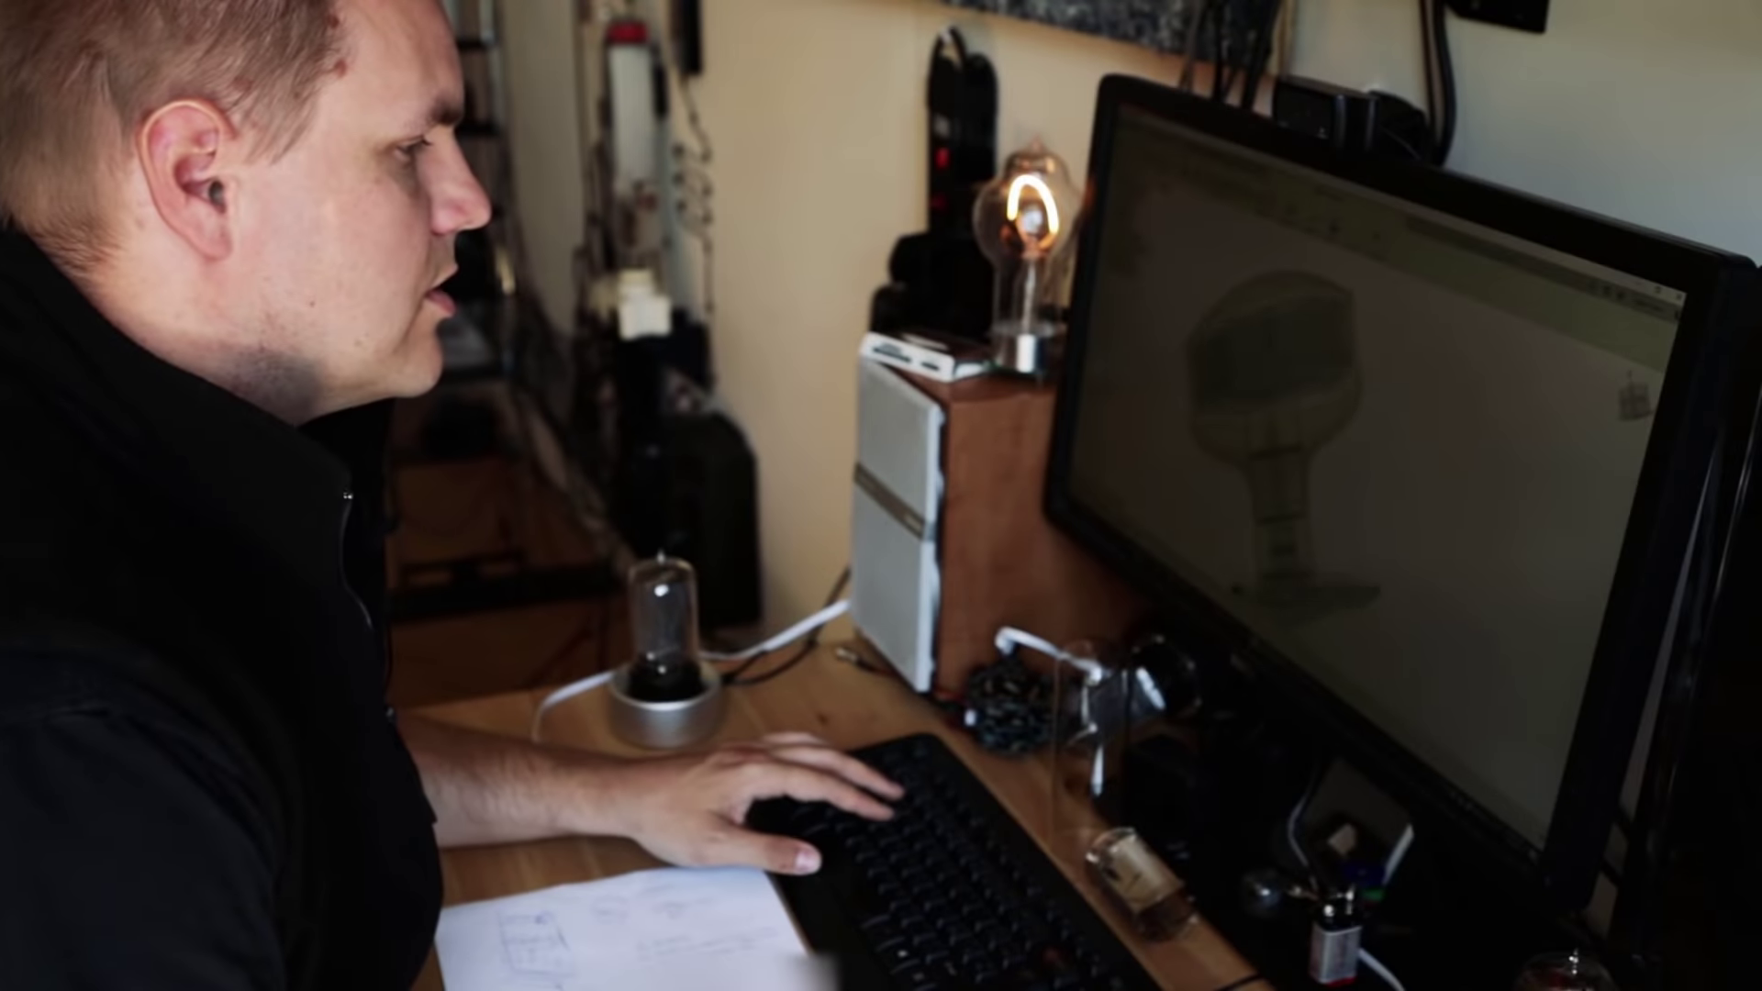